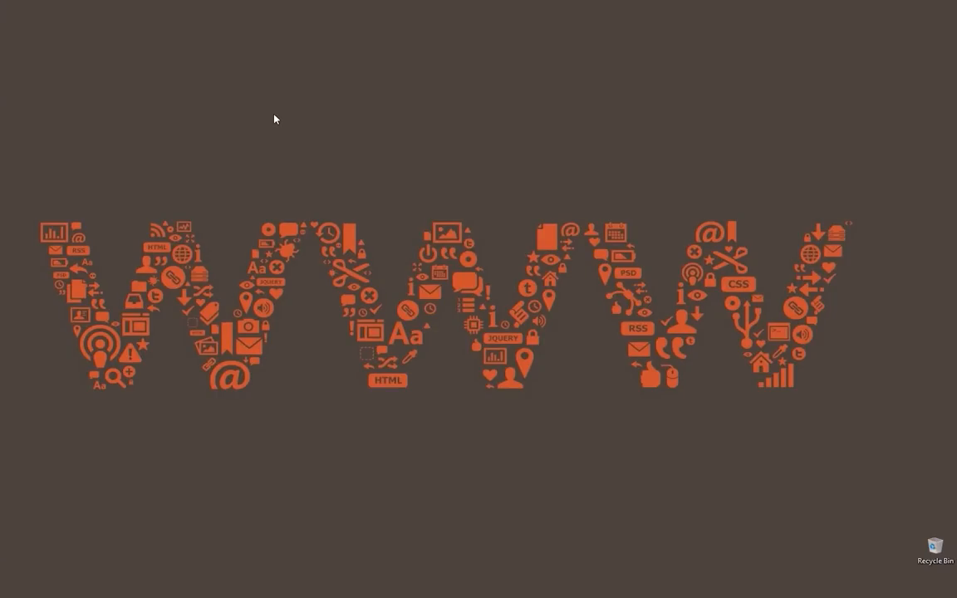
Step: Open NVIDIA Control Panel from the desktop and bring up the program-specific 3D settings
right_click(419, 130)
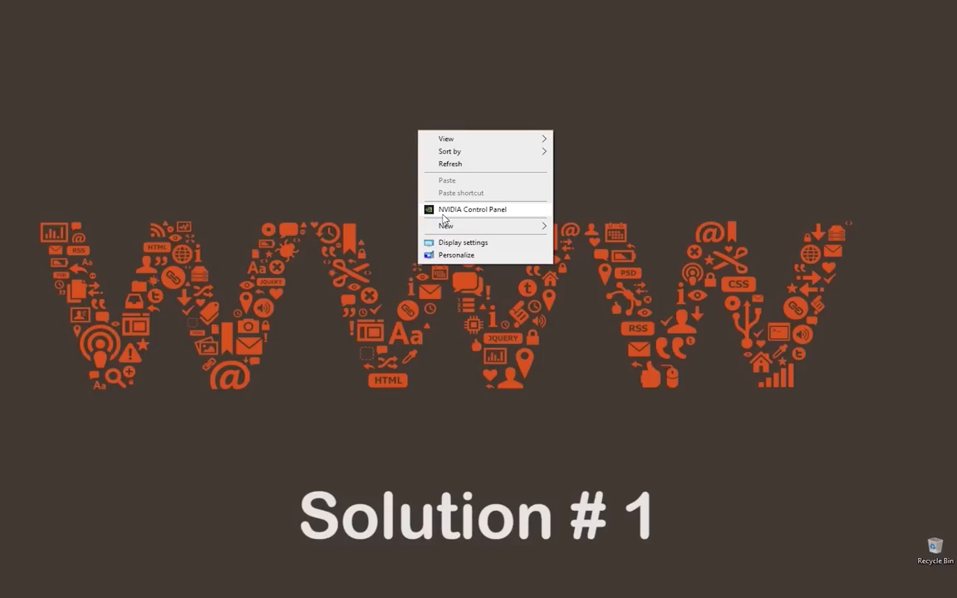
left_click(443, 215)
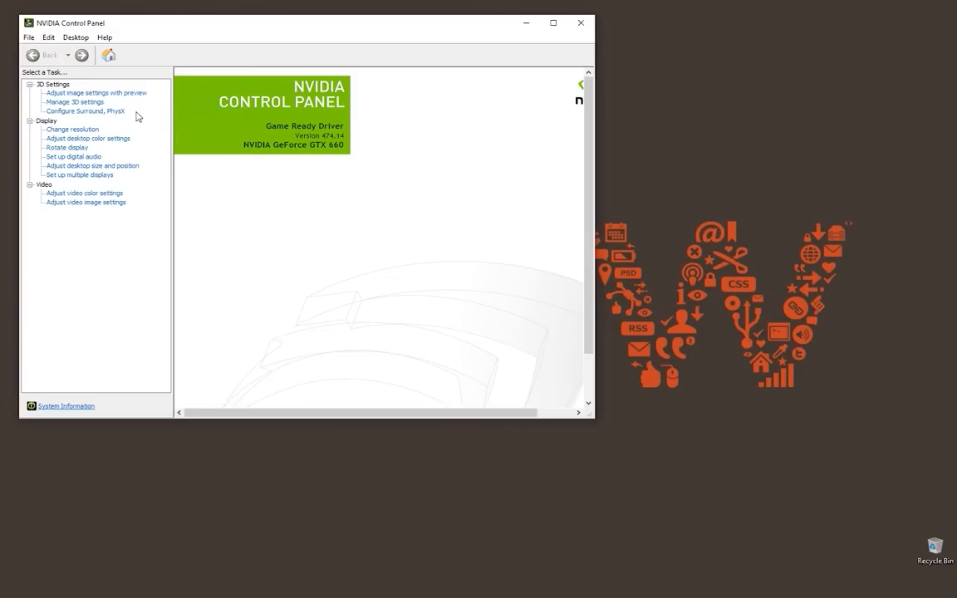
left_click(90, 103)
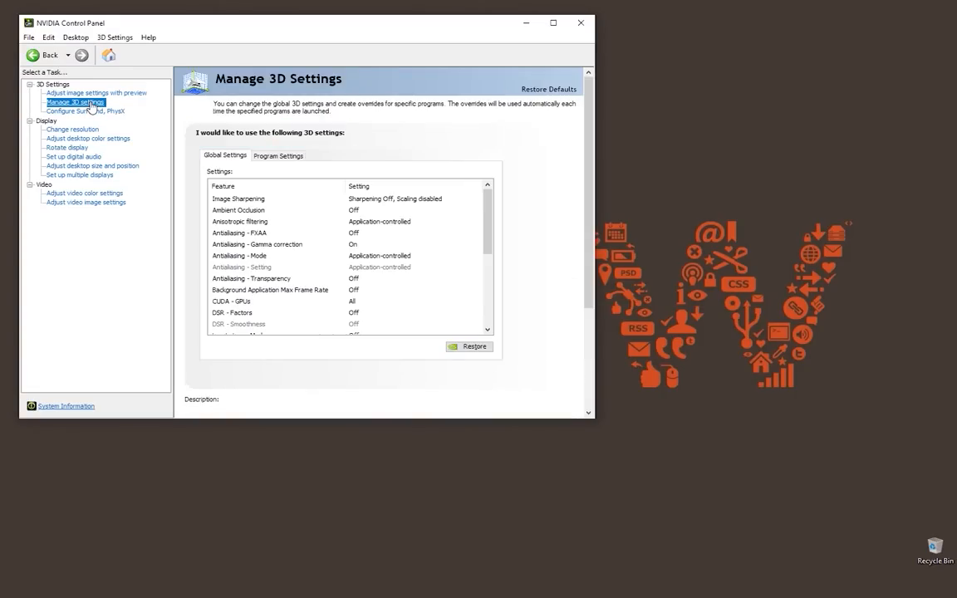
left_click(278, 156)
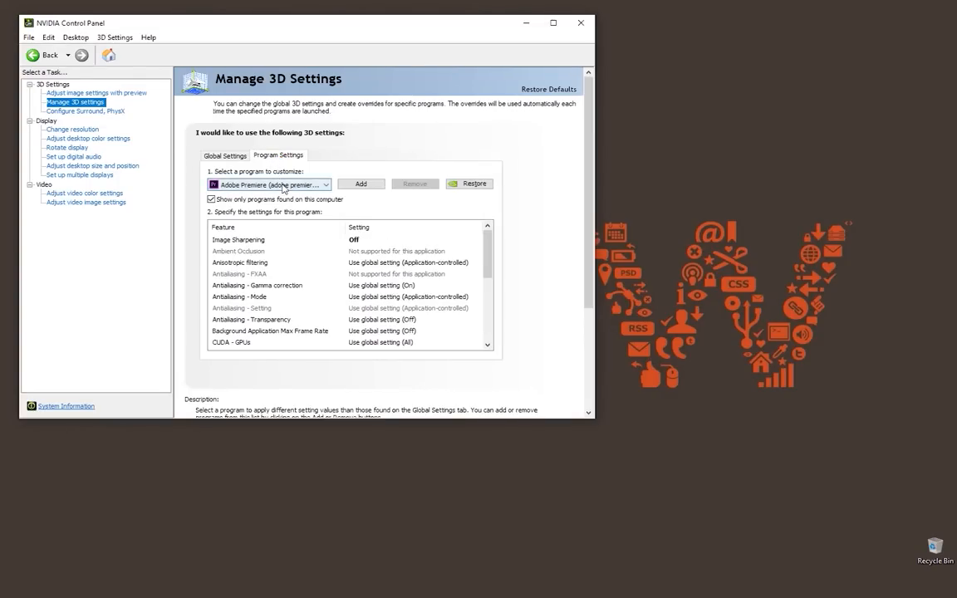
Step: Choose OBS Studio (bin/64bit/obs64.exe) as the program to customize and look through its 3D settings
left_click(283, 185)
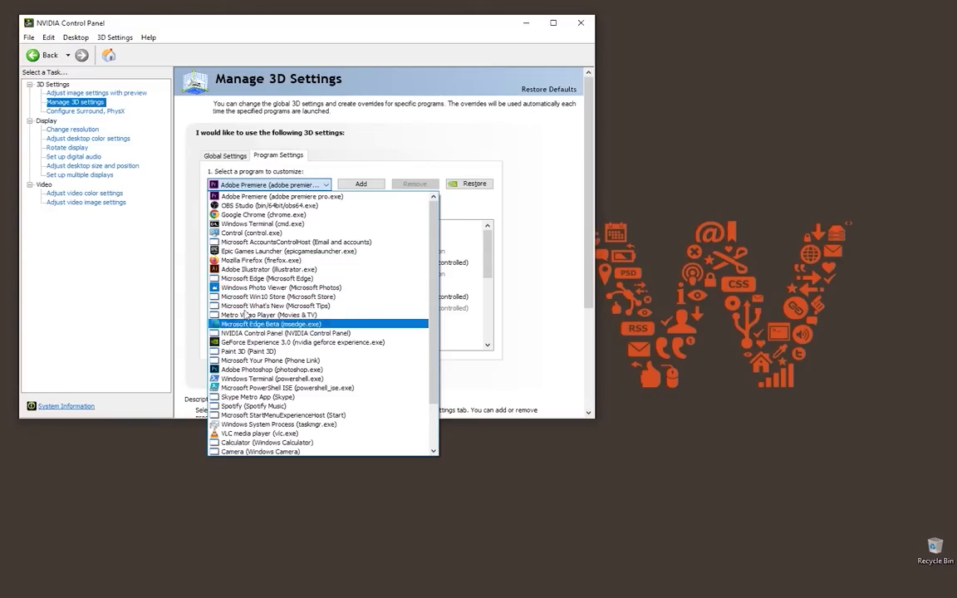
left_click(249, 206)
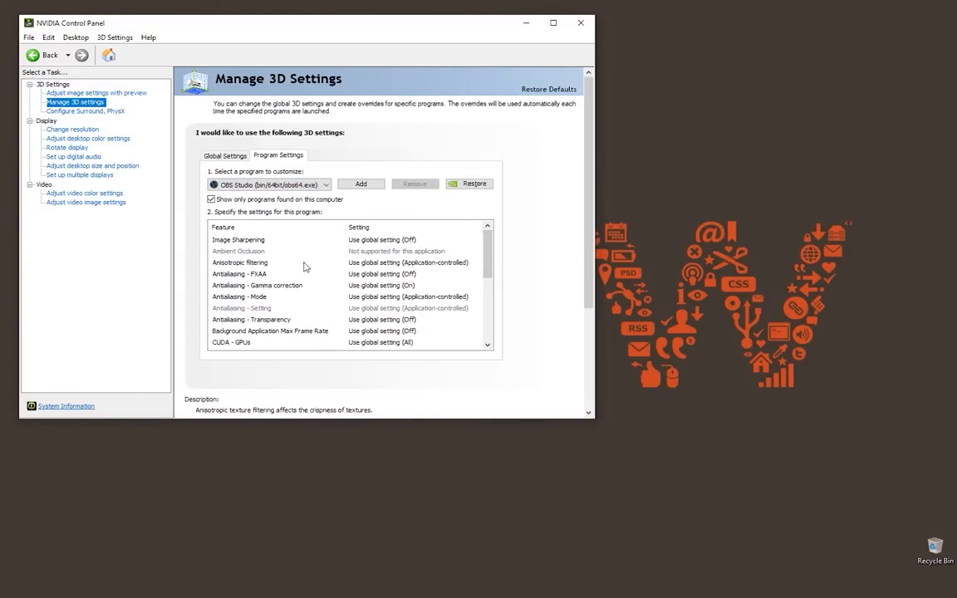
scroll(301, 292, "down", 2)
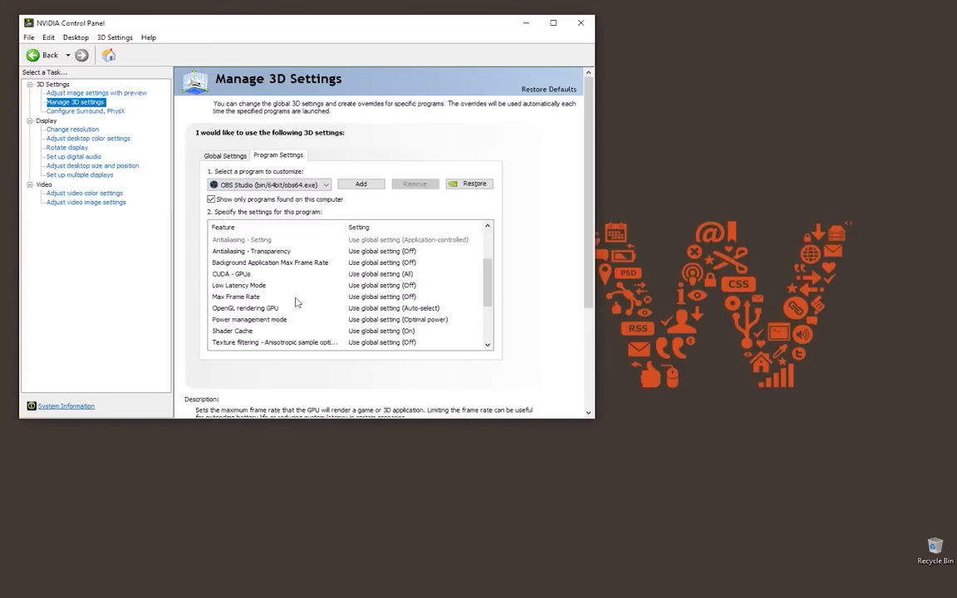
scroll(296, 302, "down", 1)
scroll(296, 304, "down", 2)
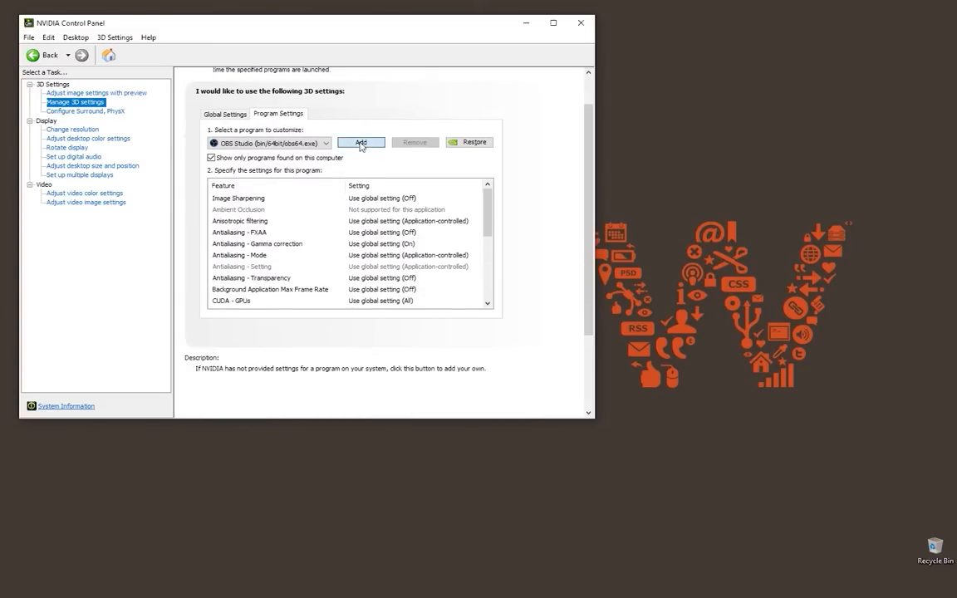
Step: Add OBS Studio to the customizable programs from the list of recently used programs
left_click(361, 143)
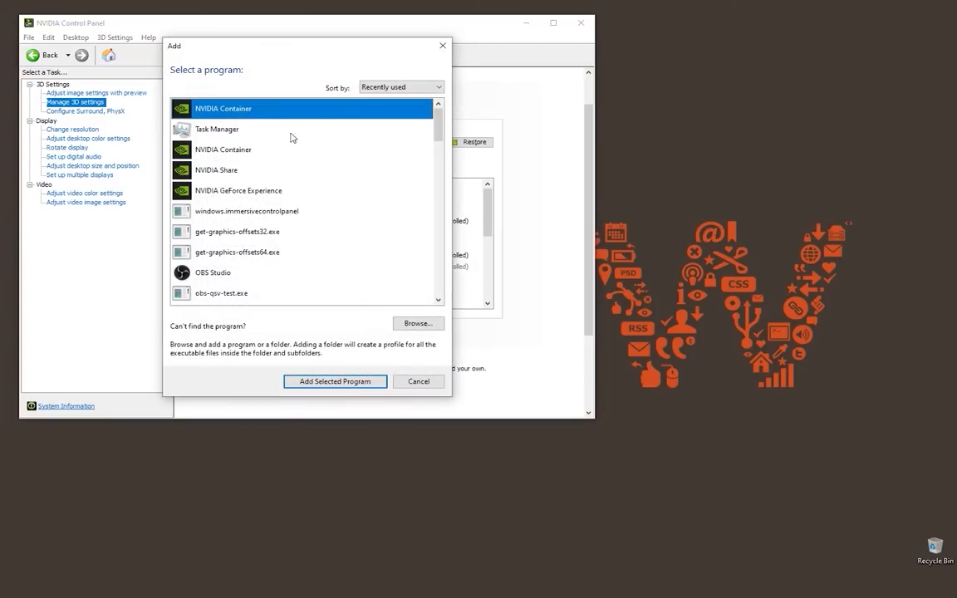
left_click(288, 272)
left_click(335, 381)
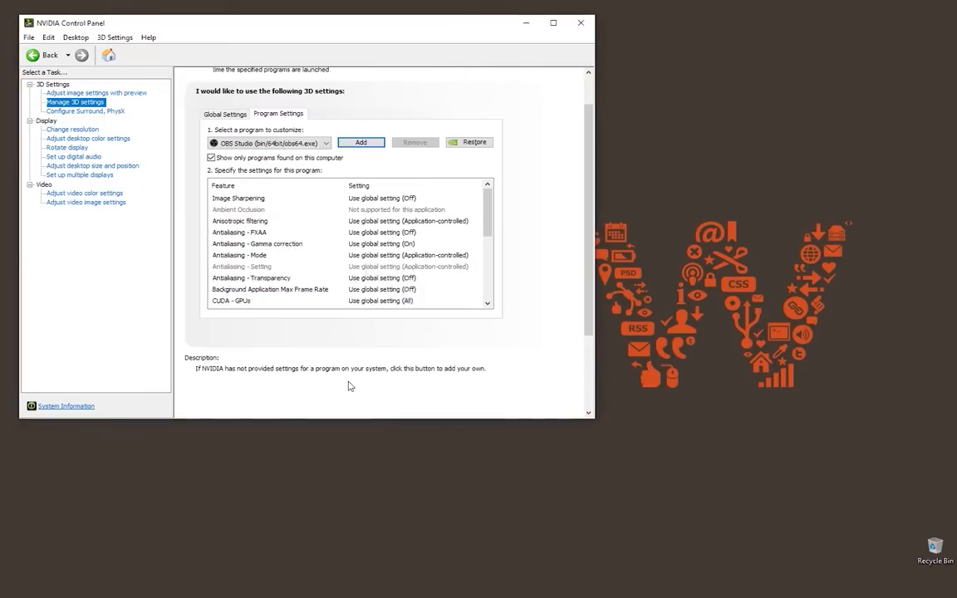
Step: Set OBS Studio's CUDA - GPUs setting to use the NVIDIA GeForce GTX 660 specifically, and apply the change
left_click(346, 303)
left_click_drag(488, 227, 485, 240)
left_click(427, 266)
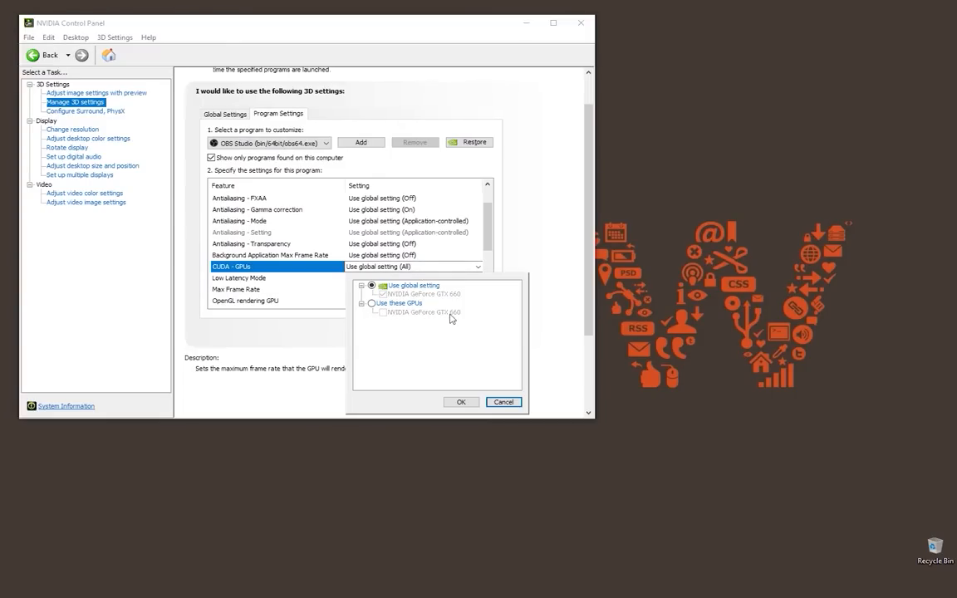
left_click(397, 304)
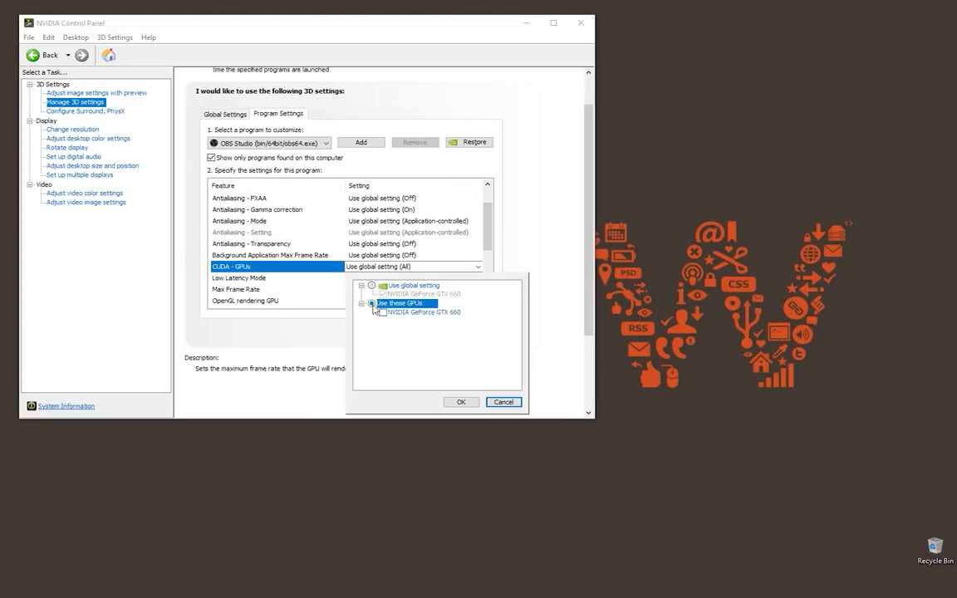
left_click(384, 316)
left_click(384, 314)
left_click(460, 402)
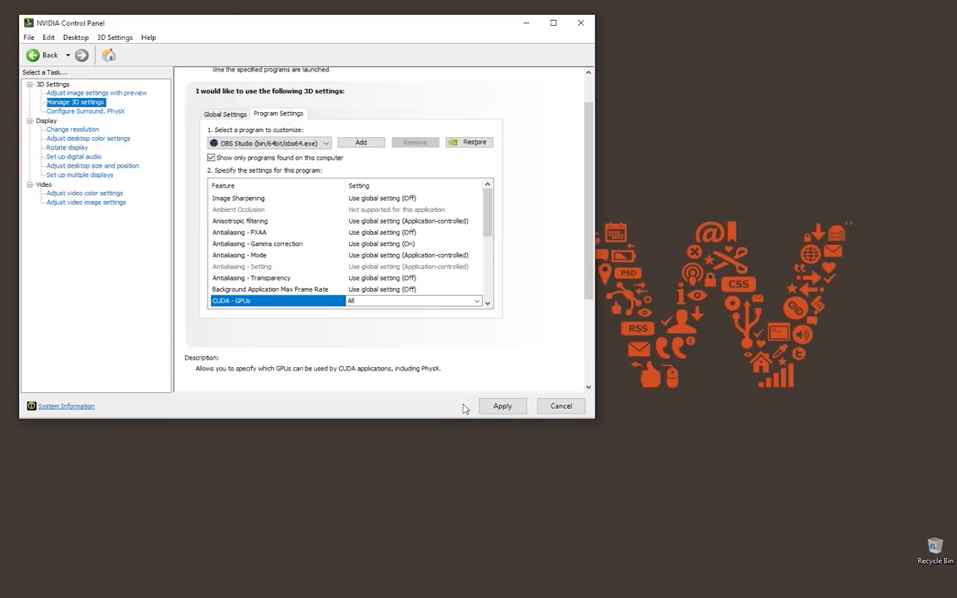
left_click(499, 407)
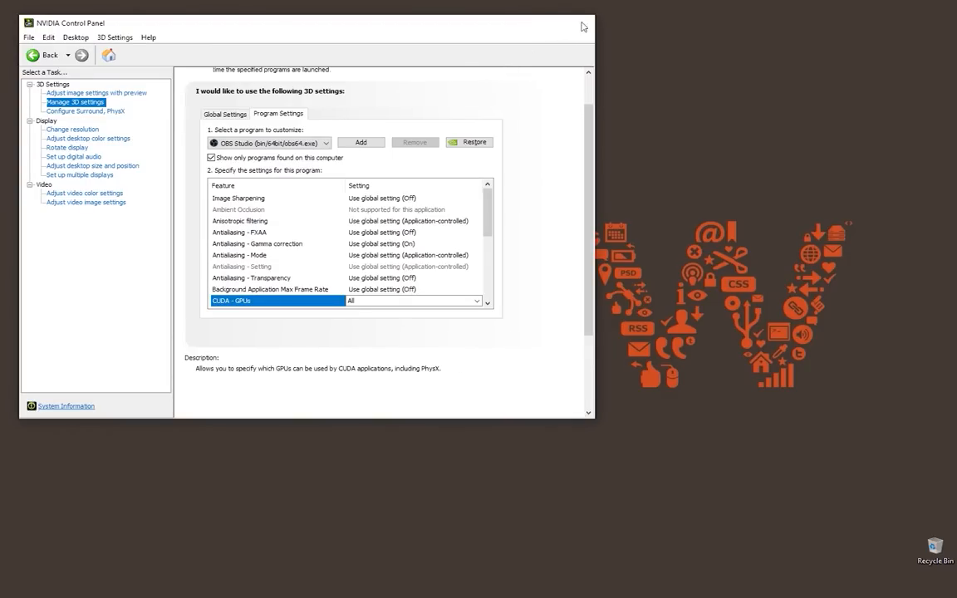
Step: Minimize NVIDIA Control Panel and launch OBS Studio (64bit)
left_click(526, 22)
key("super")
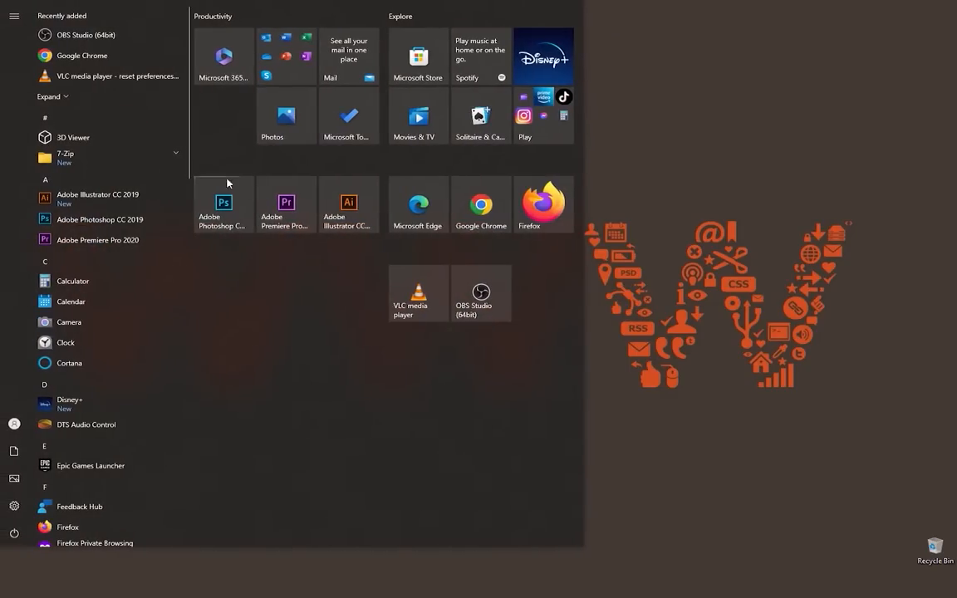
left_click(471, 286)
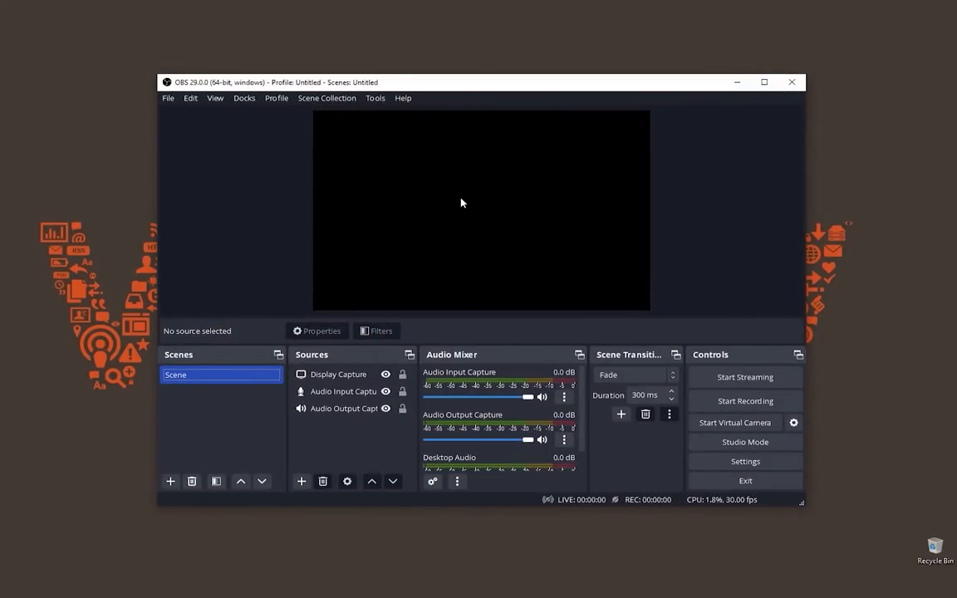
Step: Set the Display Capture source's capture method to Windows 10 (1903 and up), after trying DXGI Desktop Duplication
left_click(359, 374)
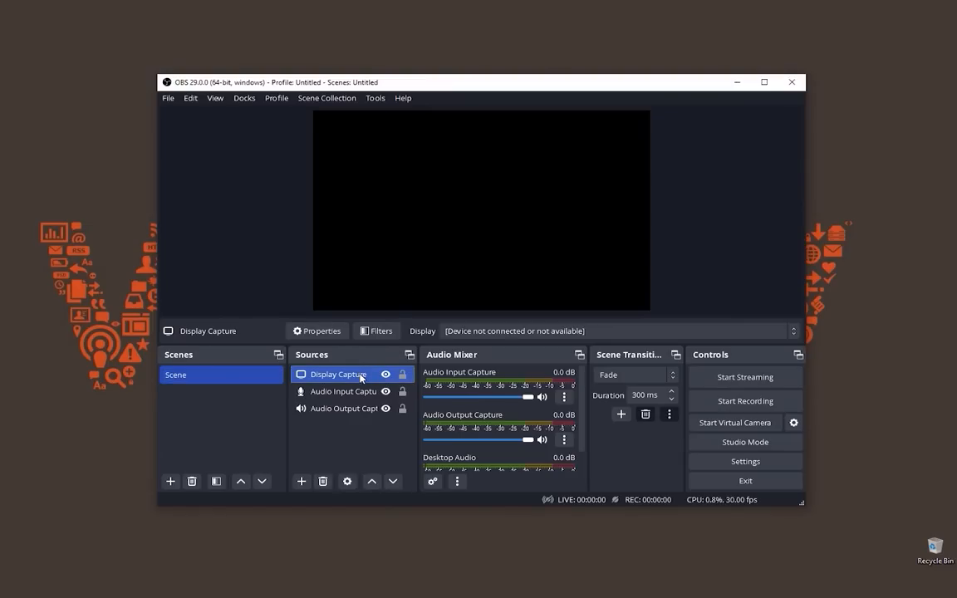
left_click(347, 480)
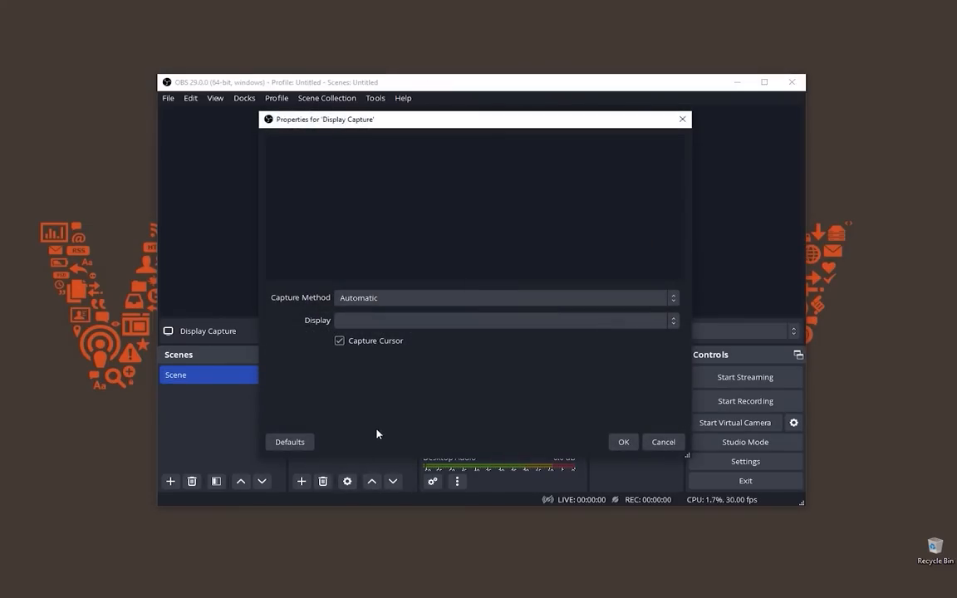
left_click(416, 299)
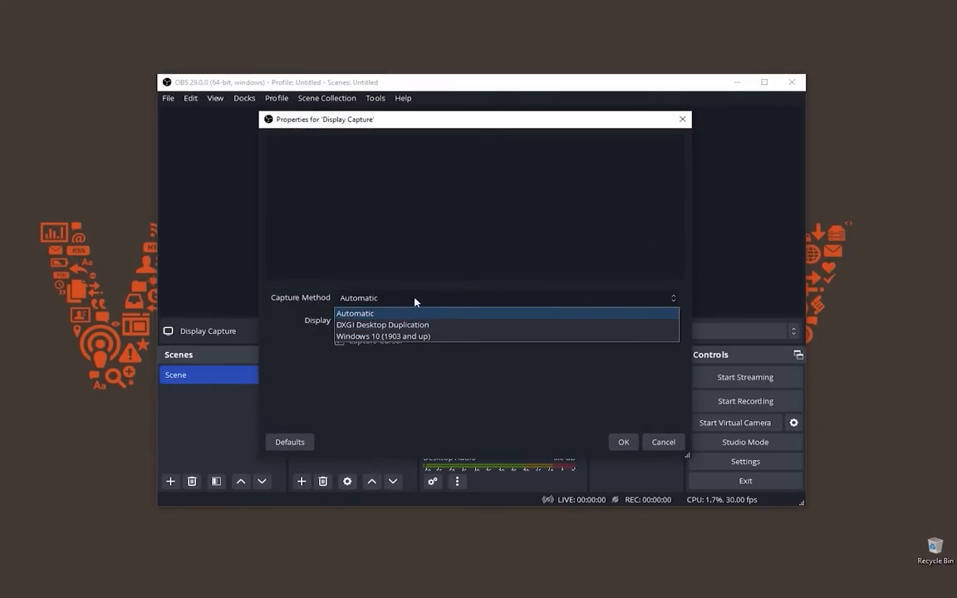
left_click(415, 301)
left_click(412, 301)
left_click(405, 325)
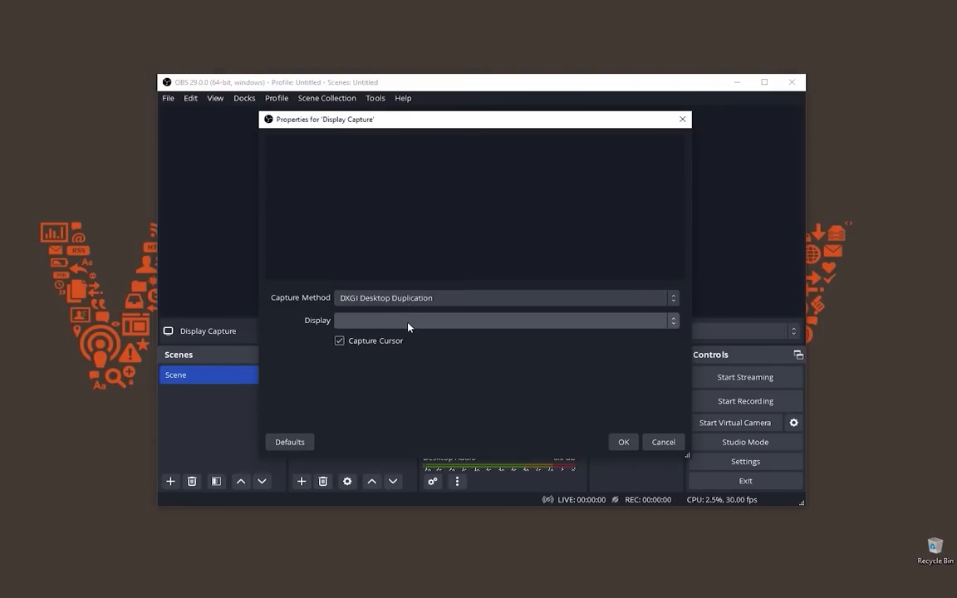
left_click(408, 299)
left_click(404, 337)
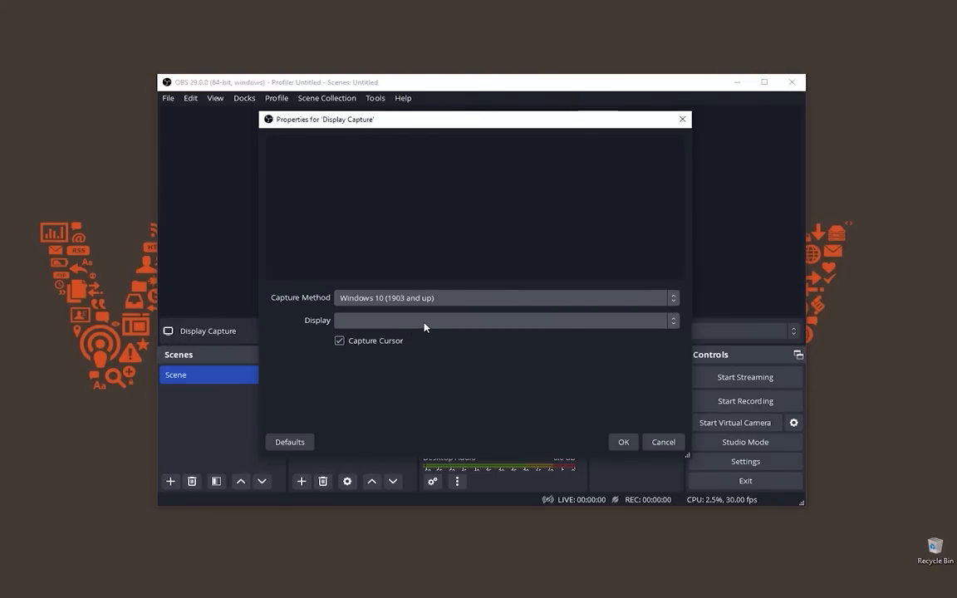
left_click(624, 442)
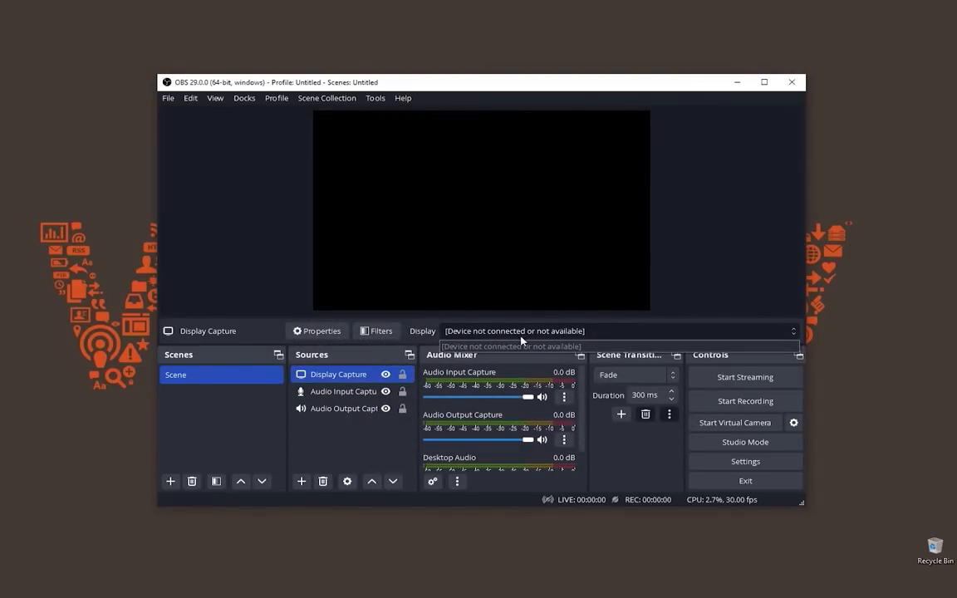
left_click(341, 436)
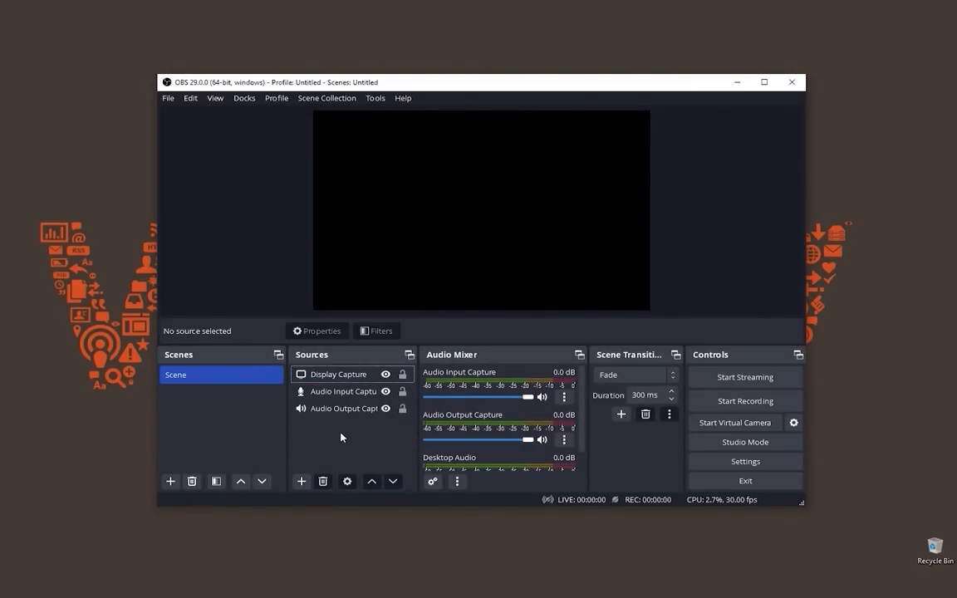
Step: Close OBS Studio and launch it again to restart the program
left_click(792, 82)
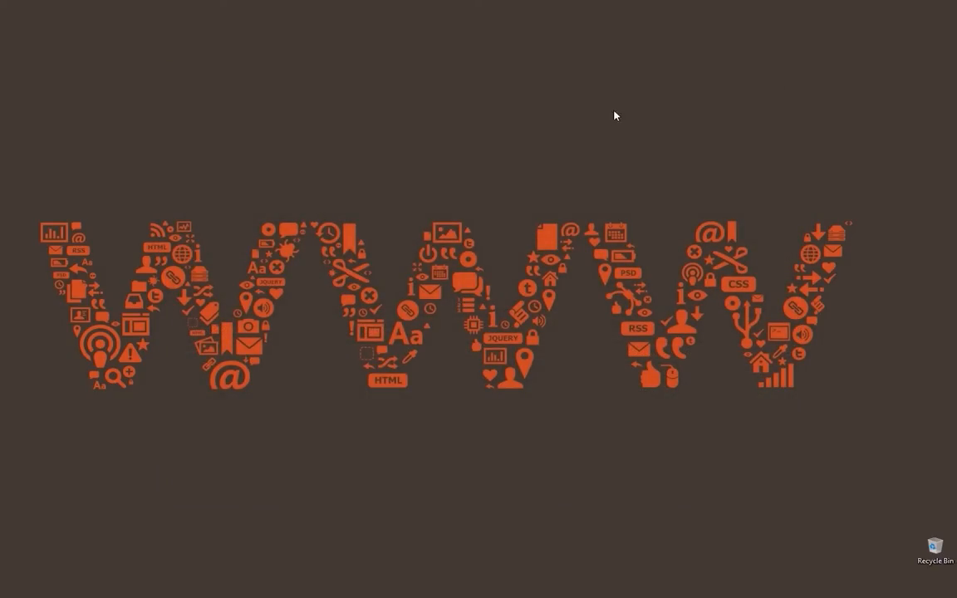
right_click(489, 112)
left_click(236, 47)
key("super")
left_click(465, 299)
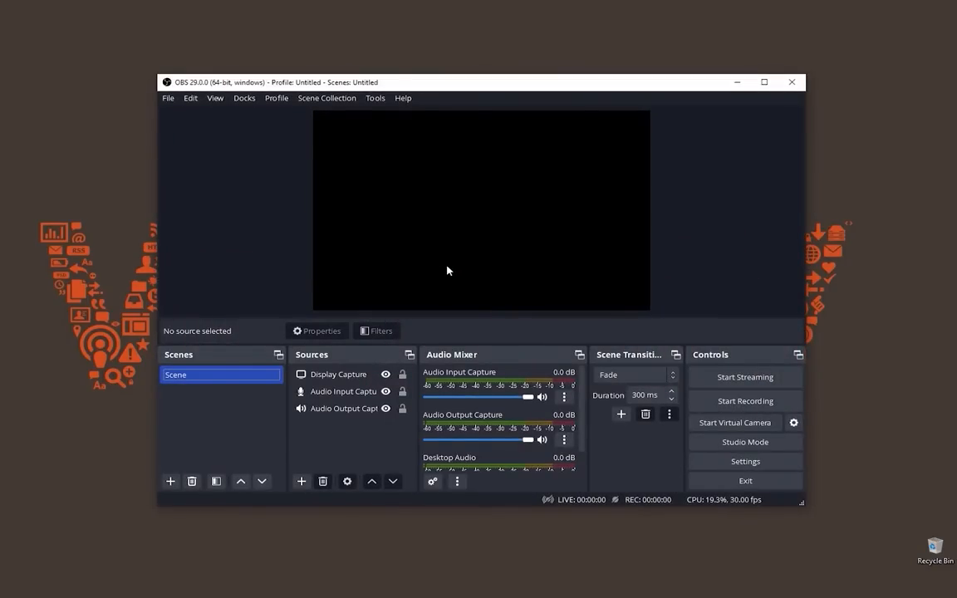
Step: Check for OBS Studio updates, dismiss the result and close the program
left_click(402, 98)
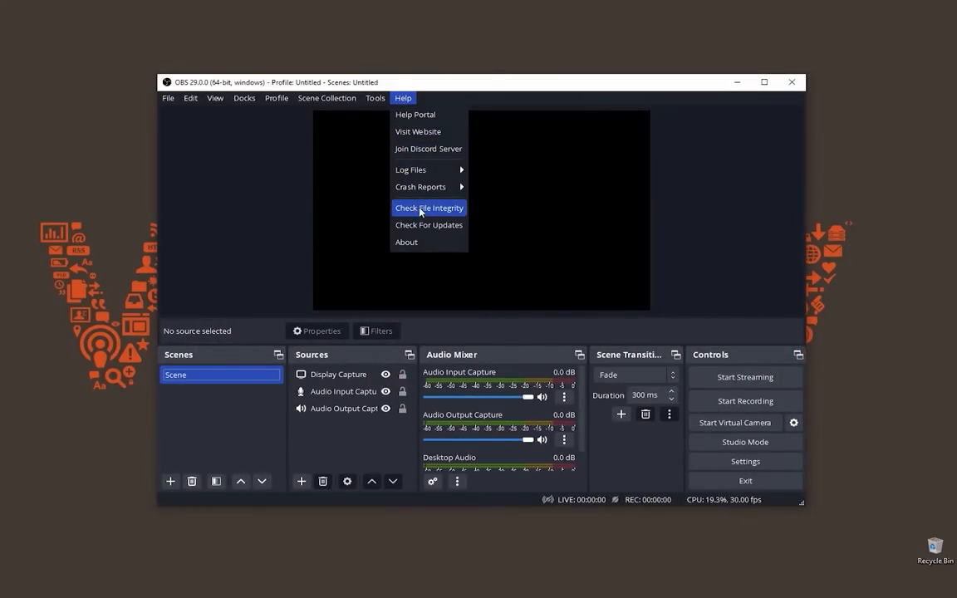
left_click(426, 228)
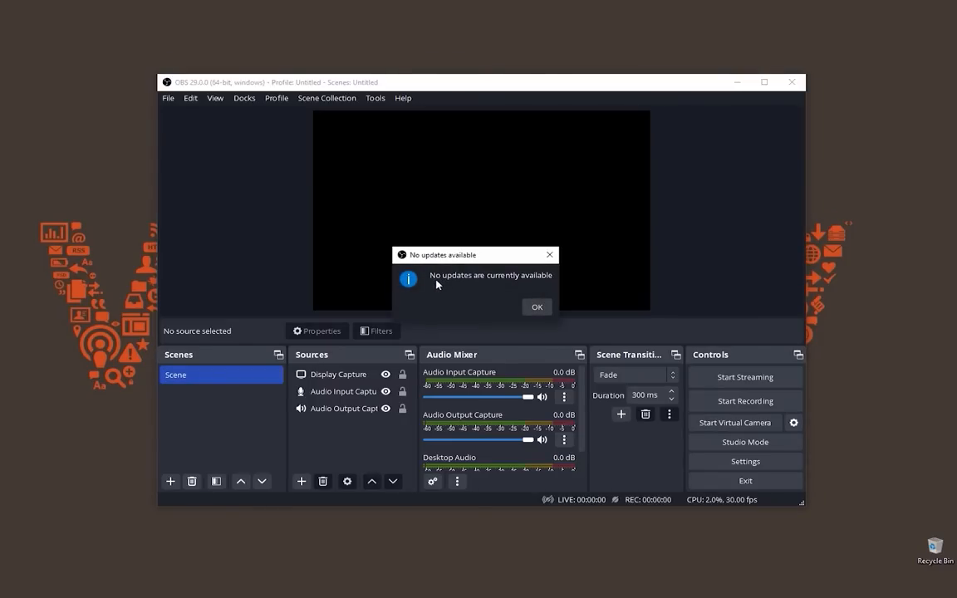
left_click(537, 308)
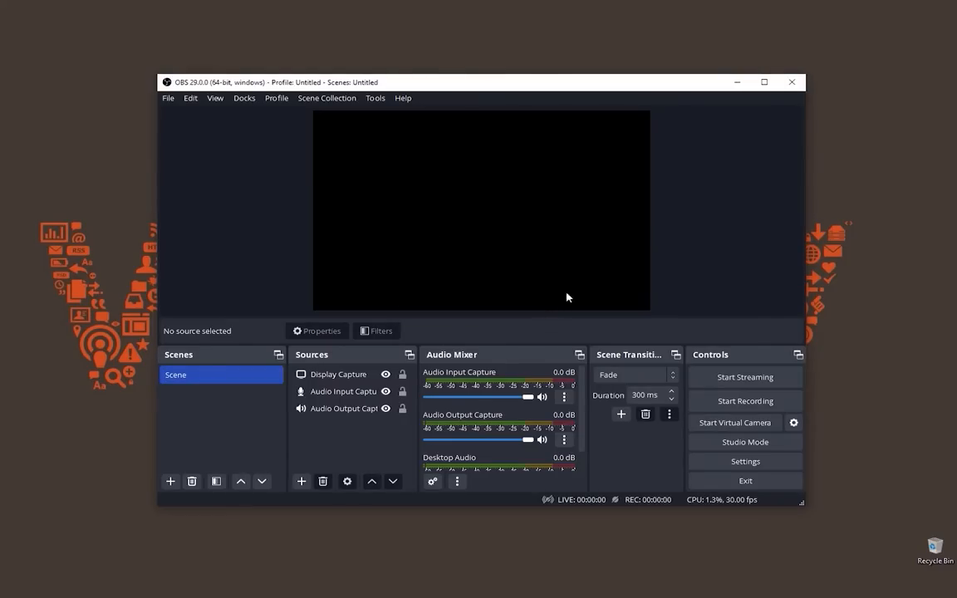
left_click(793, 87)
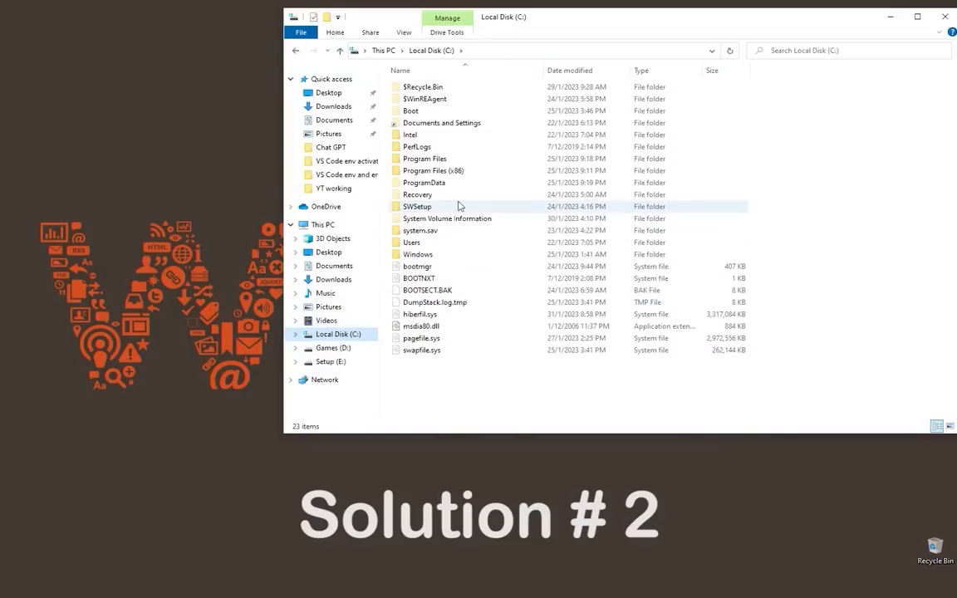
left_click(461, 172)
double_click(461, 171)
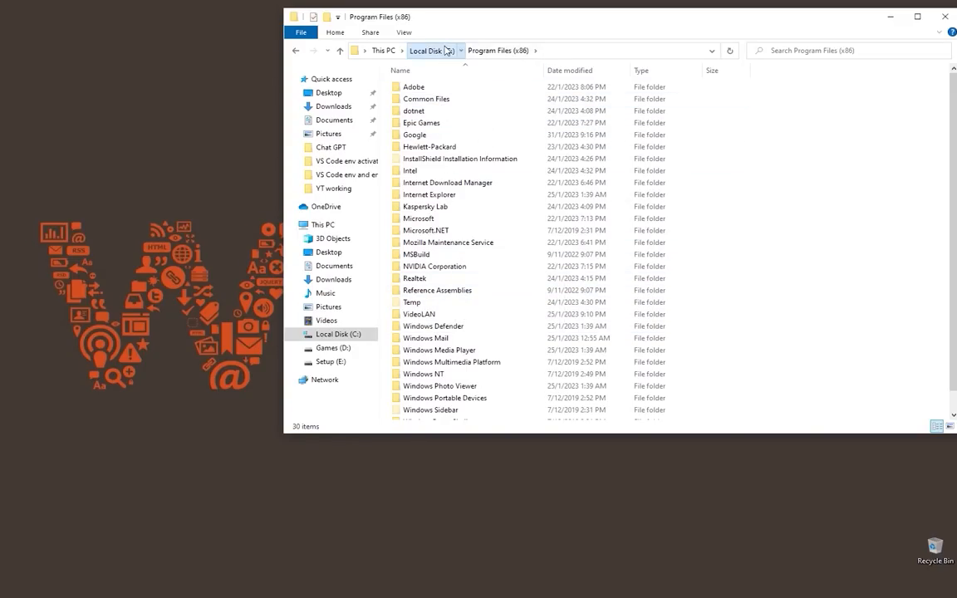
left_click(419, 50)
Step: Browse to Program Files > obs-studio > bin > 64bit on drive C: and launch obs64.exe
double_click(432, 159)
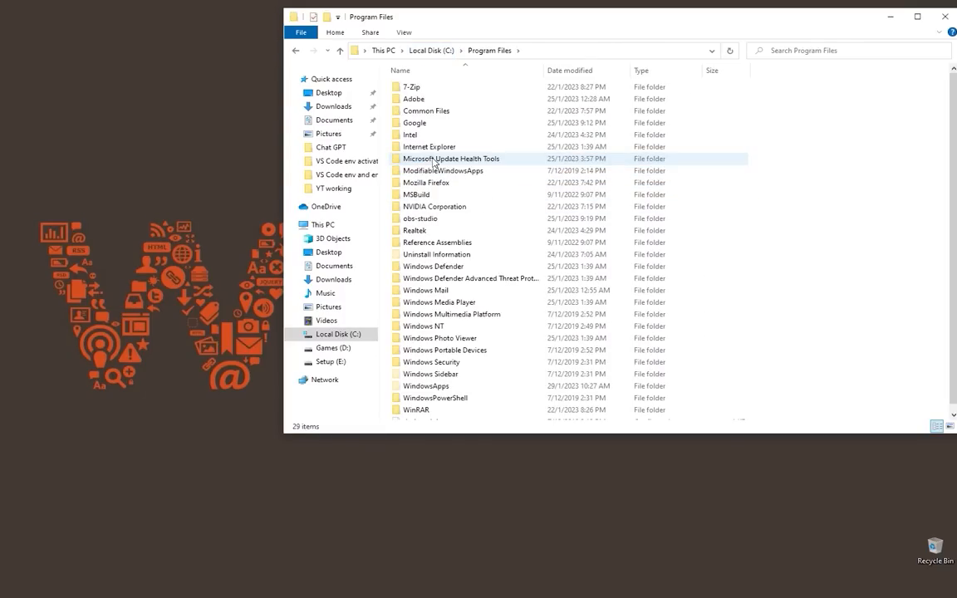
double_click(425, 219)
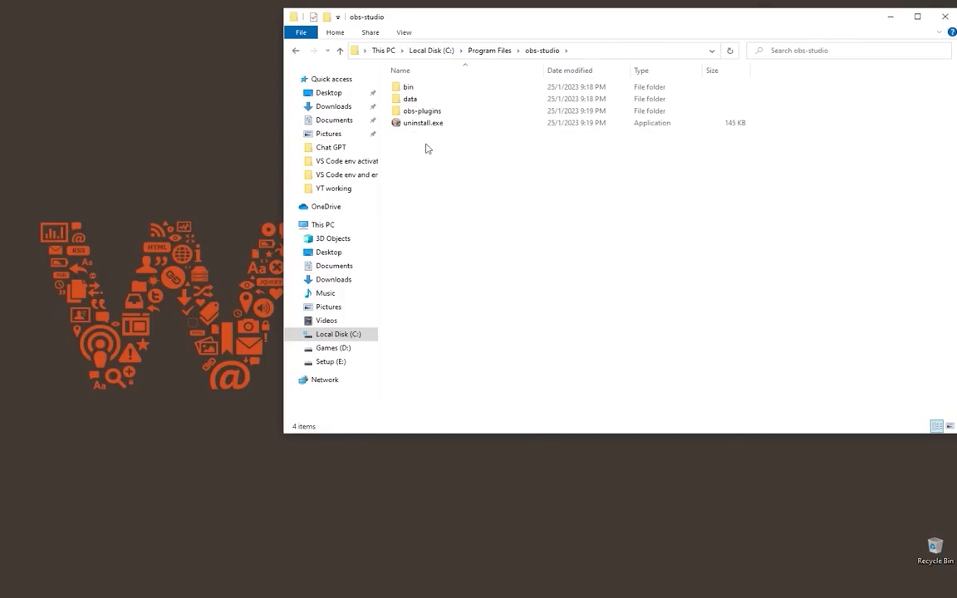
double_click(412, 90)
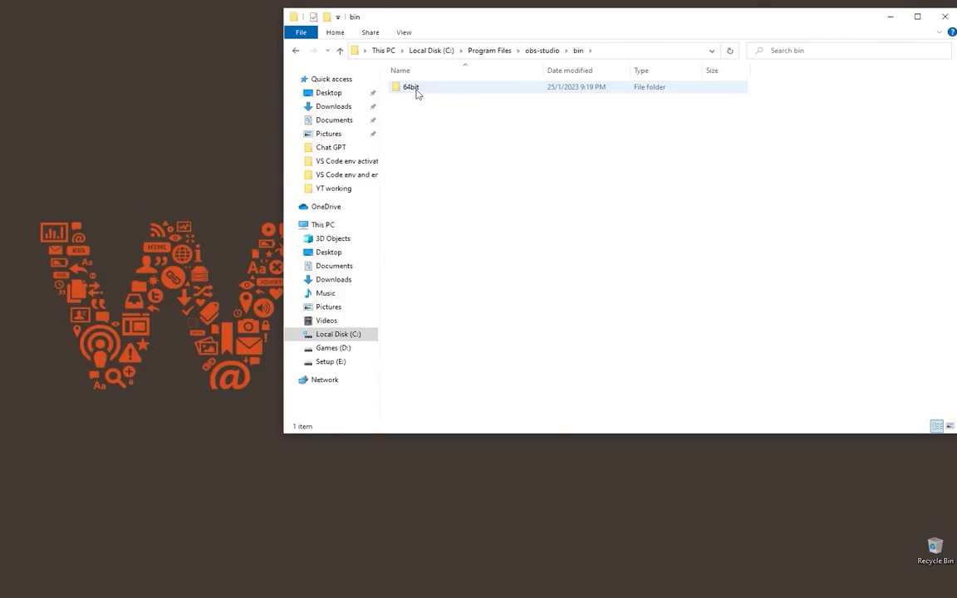
double_click(418, 92)
scroll(435, 307, "down", 3)
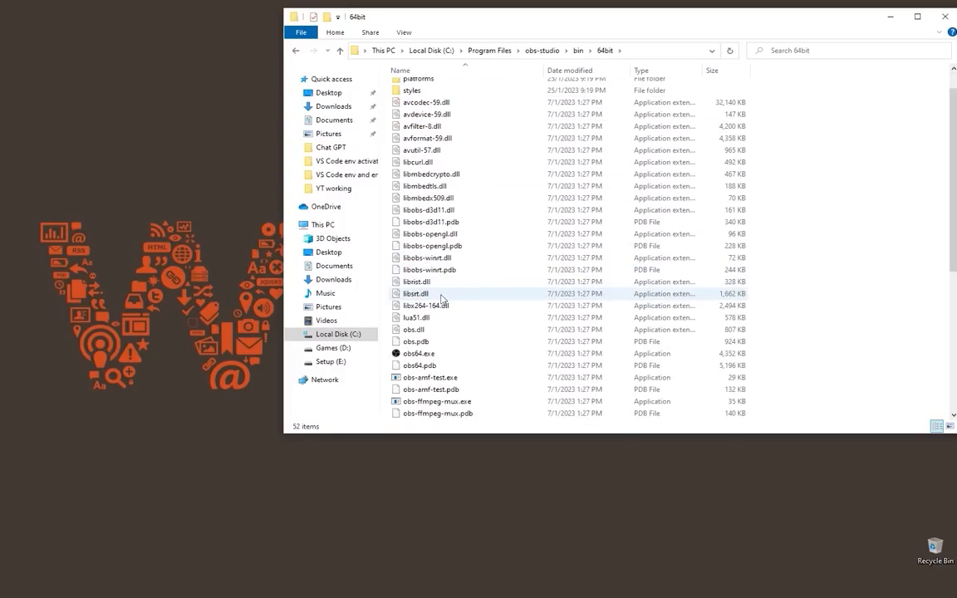
double_click(419, 283)
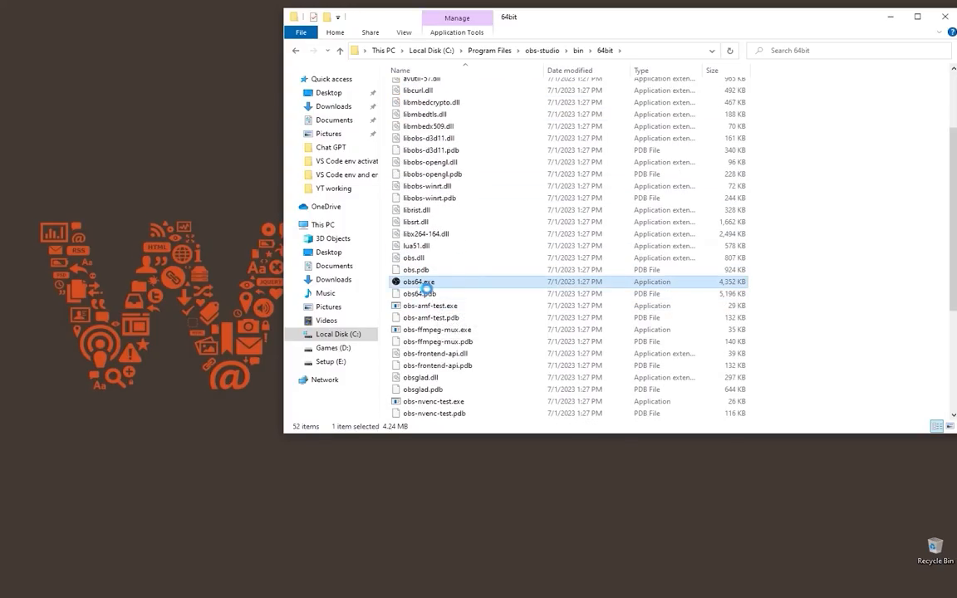
Step: Run obs64.exe from the 64bit folder as administrator and allow it to start
right_click(419, 283)
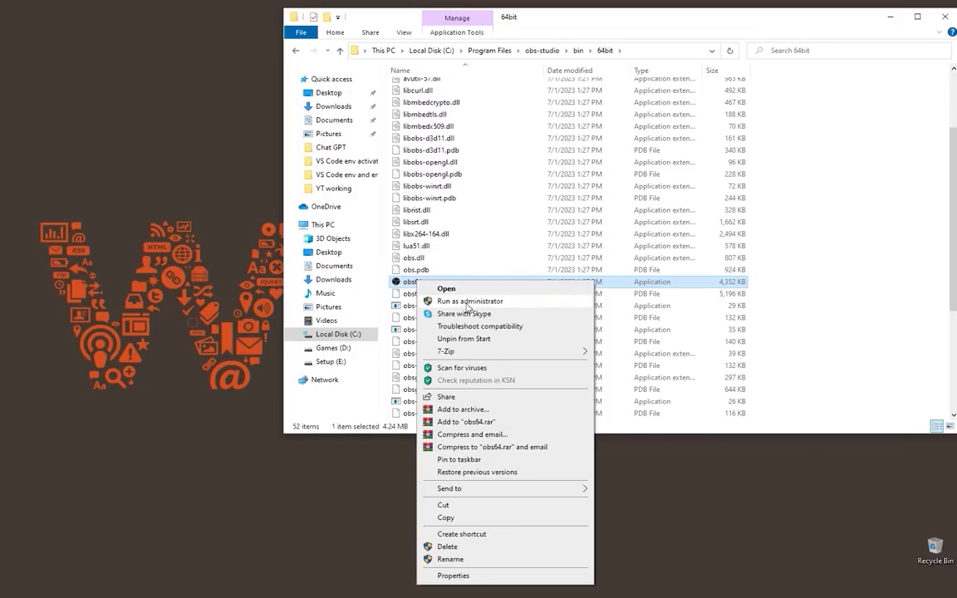
left_click(467, 302)
left_click(409, 372)
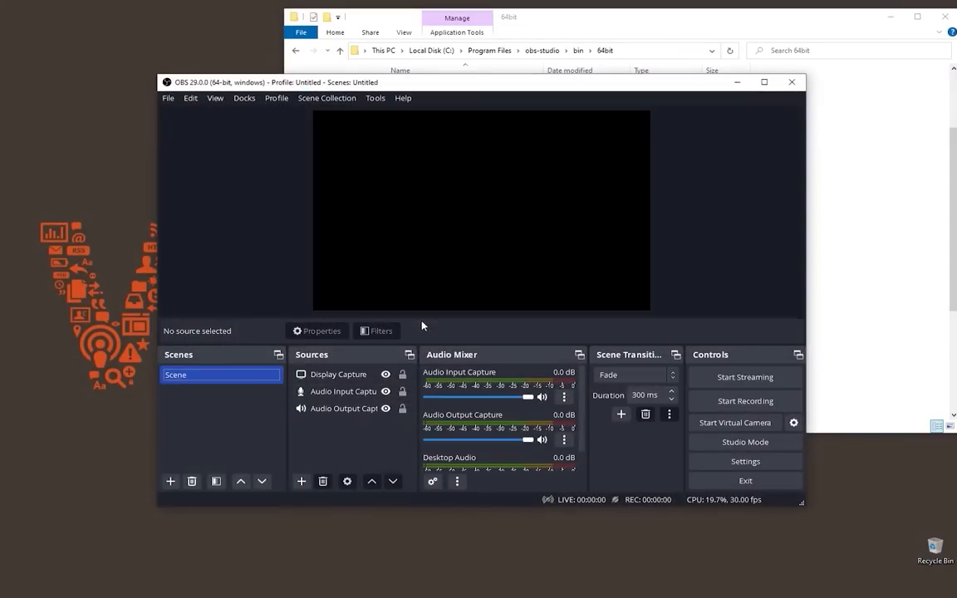
Step: Set the Display Capture source's capture method to Automatic and close OBS Studio
right_click(351, 376)
left_click(370, 423)
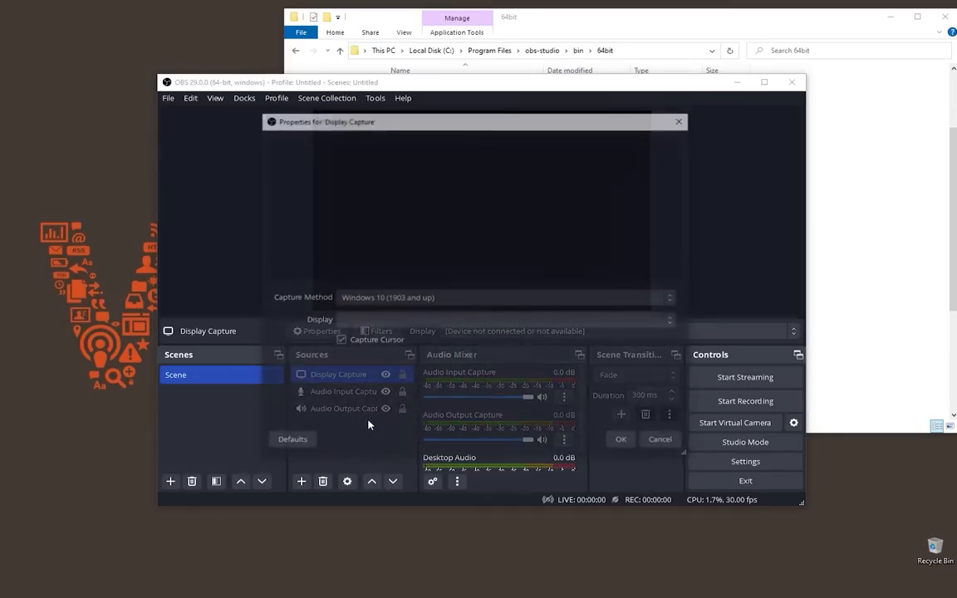
left_click(391, 299)
left_click(391, 313)
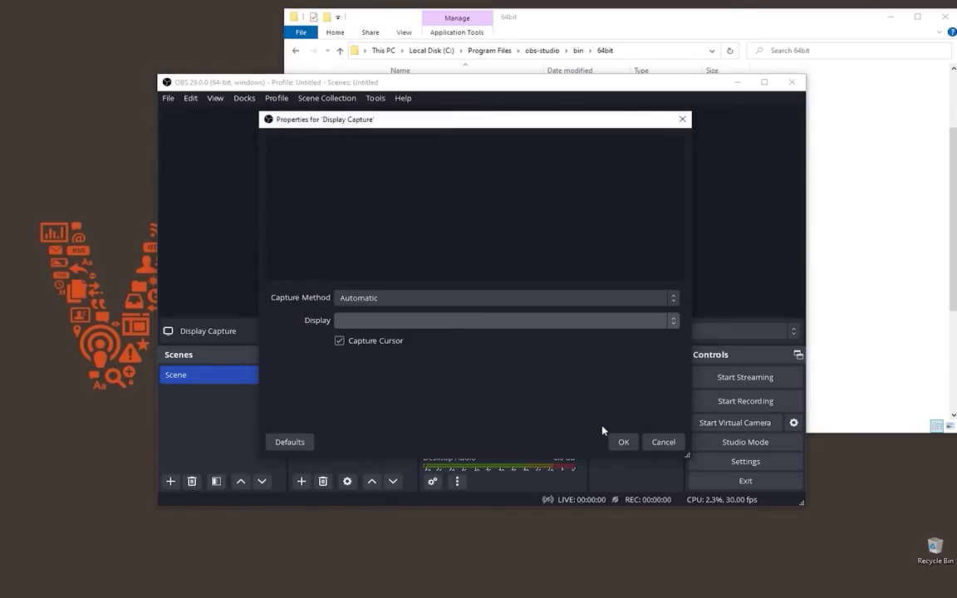
left_click(622, 442)
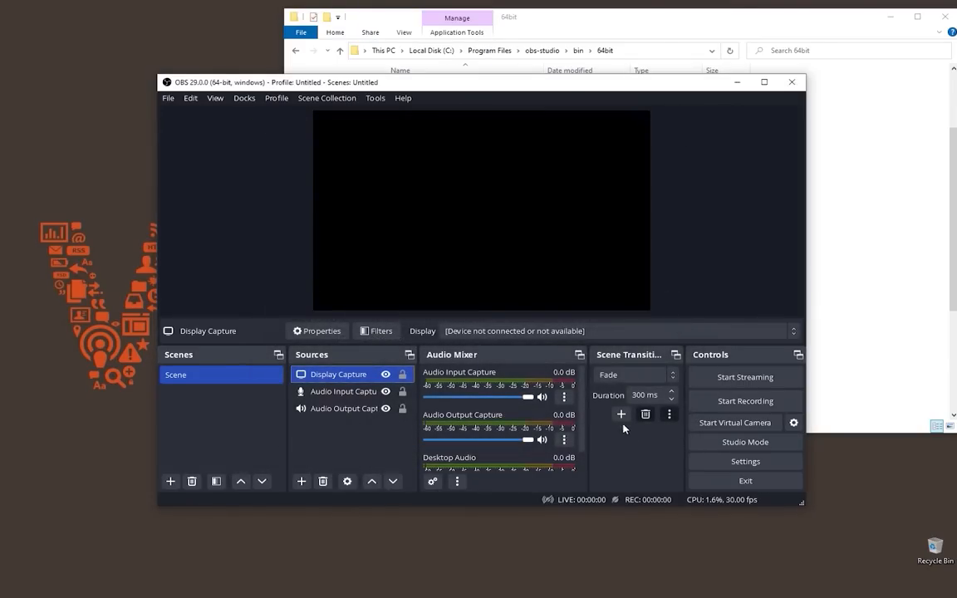
left_click(792, 82)
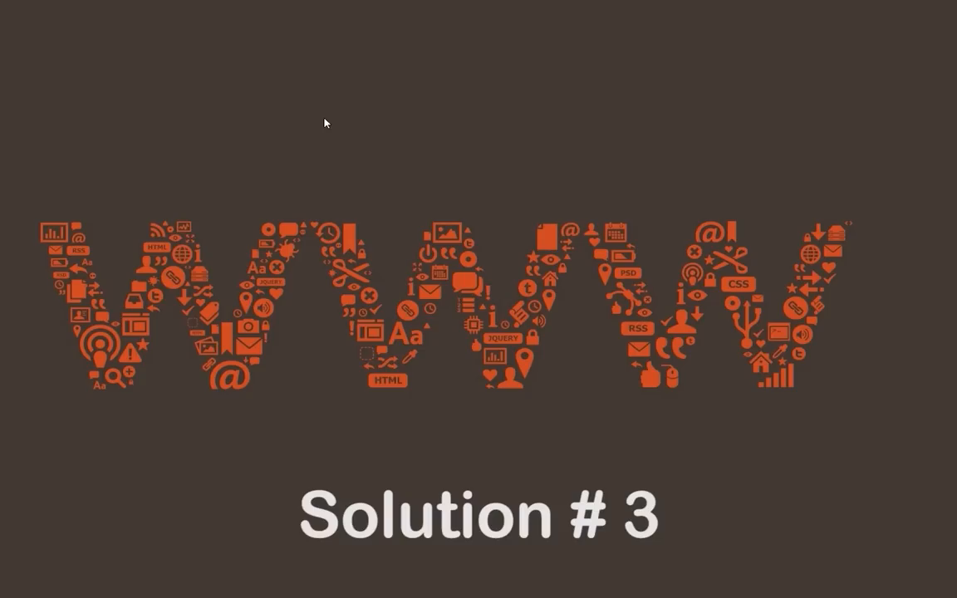
Step: Open the Graphics settings in the Windows display settings and start browsing for a desktop app to add
right_click(325, 120)
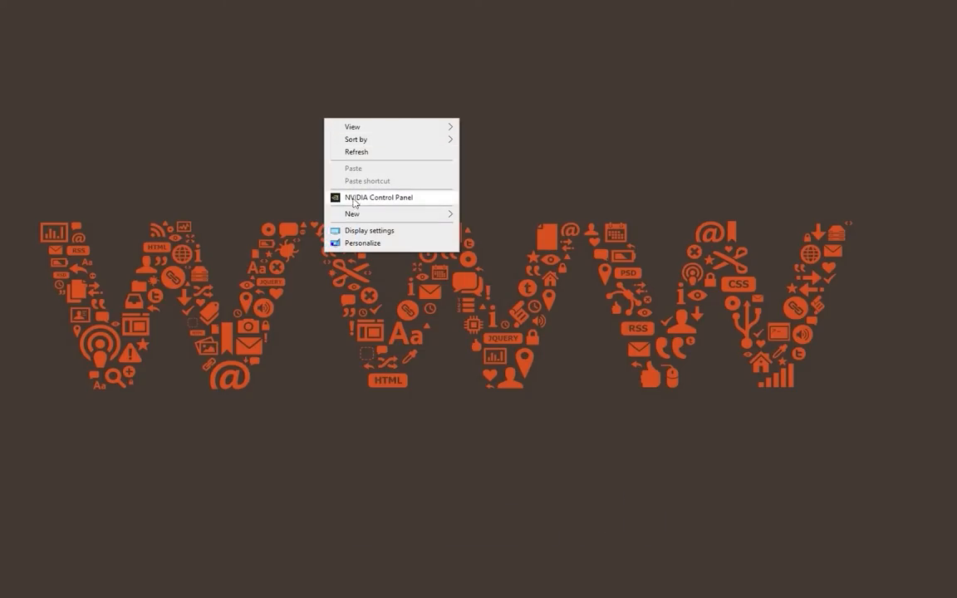
left_click(362, 234)
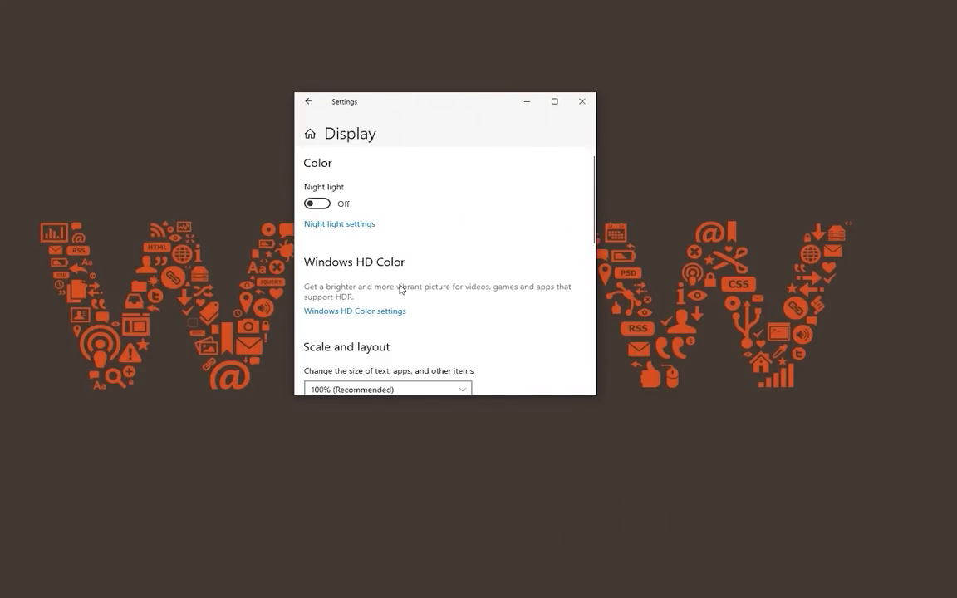
scroll(421, 290, "down", 5)
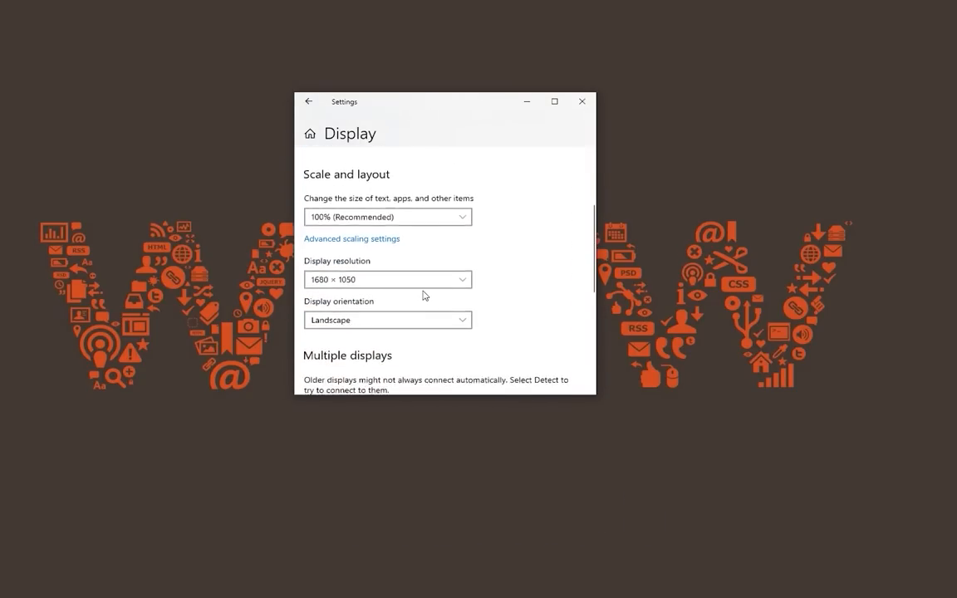
scroll(422, 296, "down", 3)
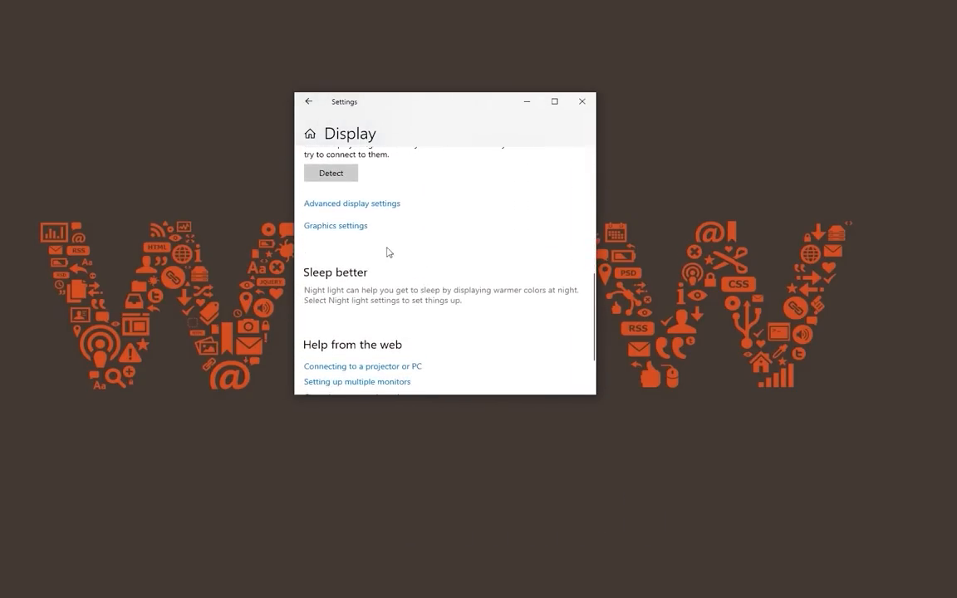
left_click(347, 229)
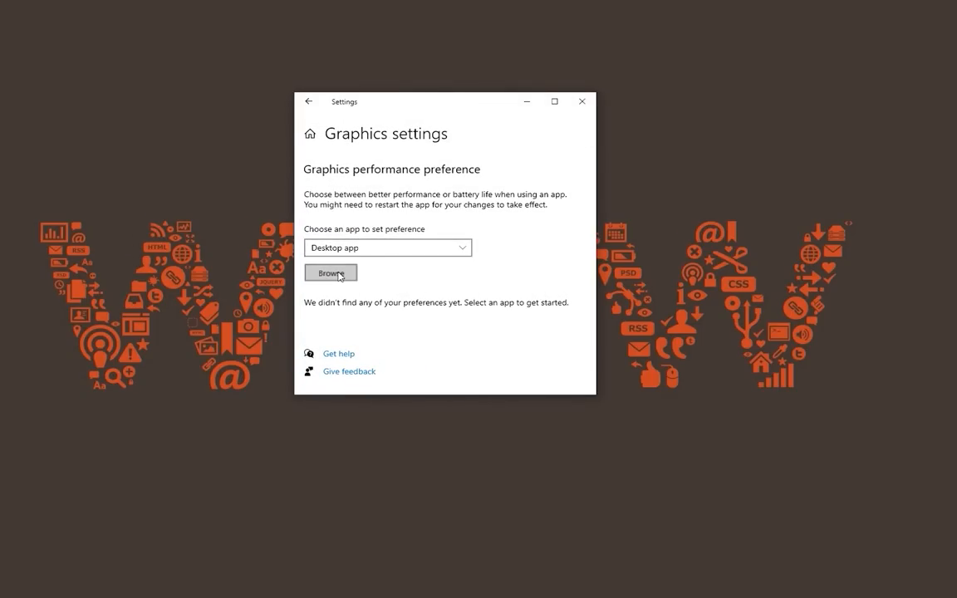
left_click(339, 274)
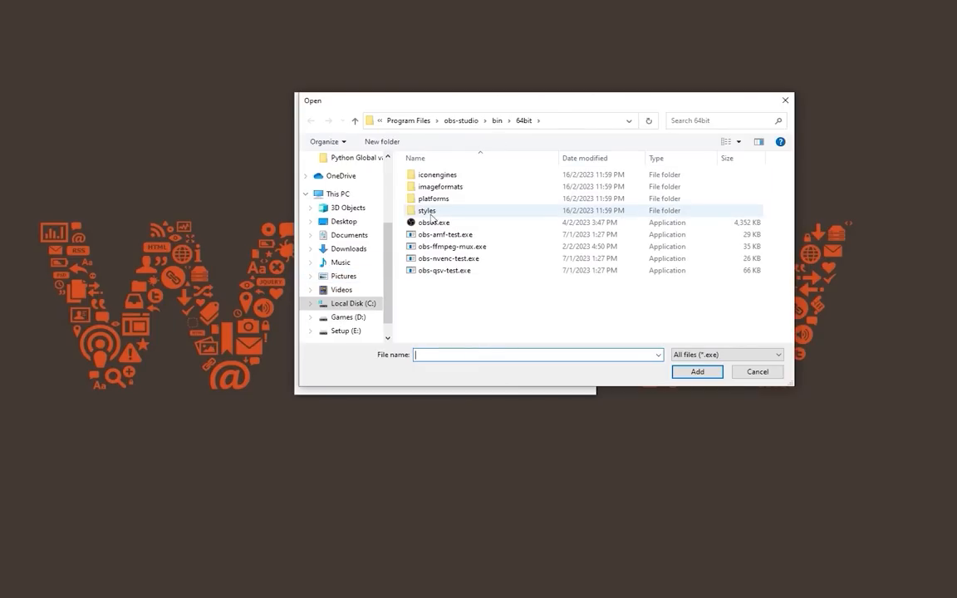
Step: Browse to the Program Files > obs-studio > bin > 64bit folder on drive C: in the file dialog
scroll(349, 207, "up", 3)
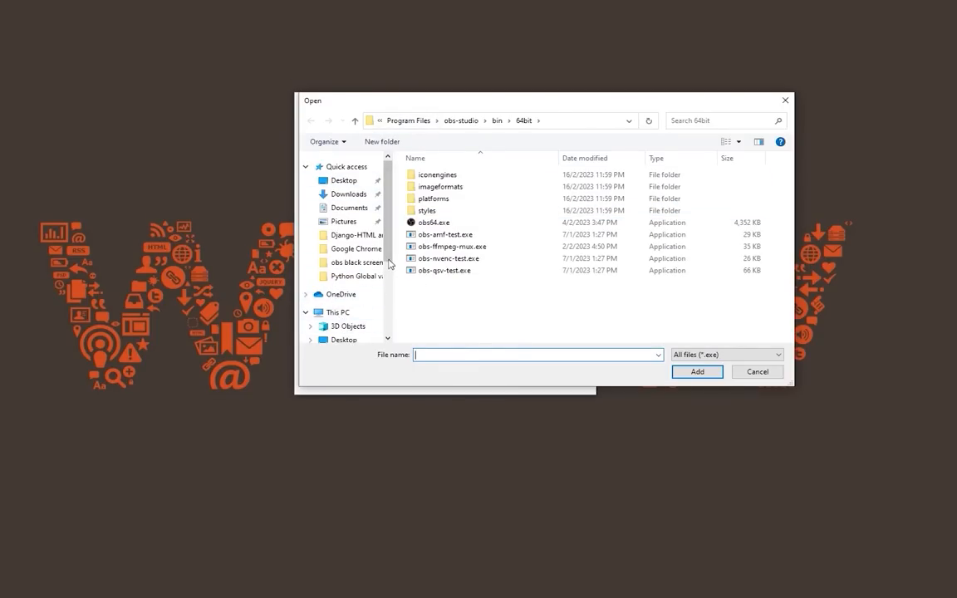
scroll(388, 282, "down", 2)
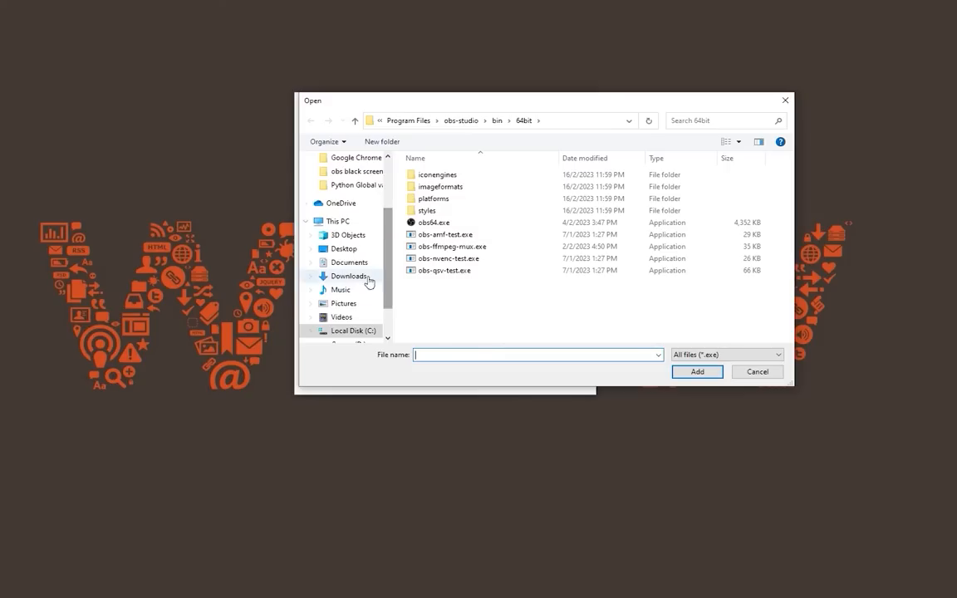
left_click(343, 221)
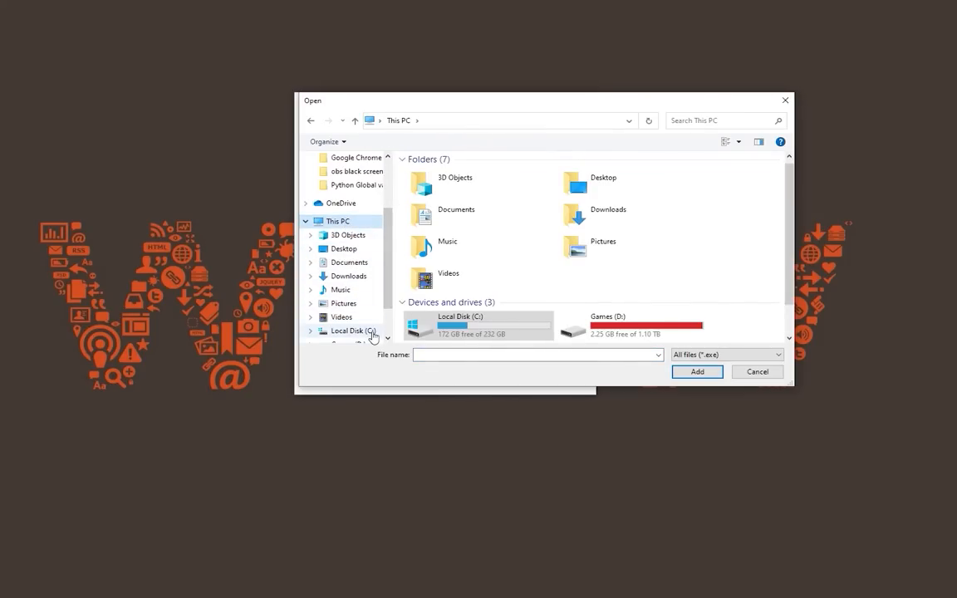
scroll(385, 304, "down", 2)
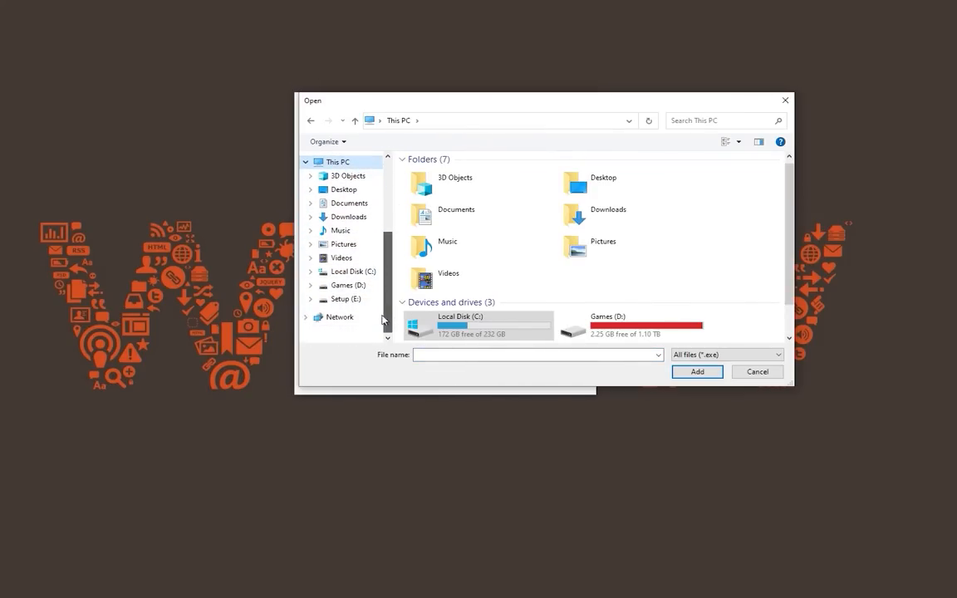
left_click(370, 273)
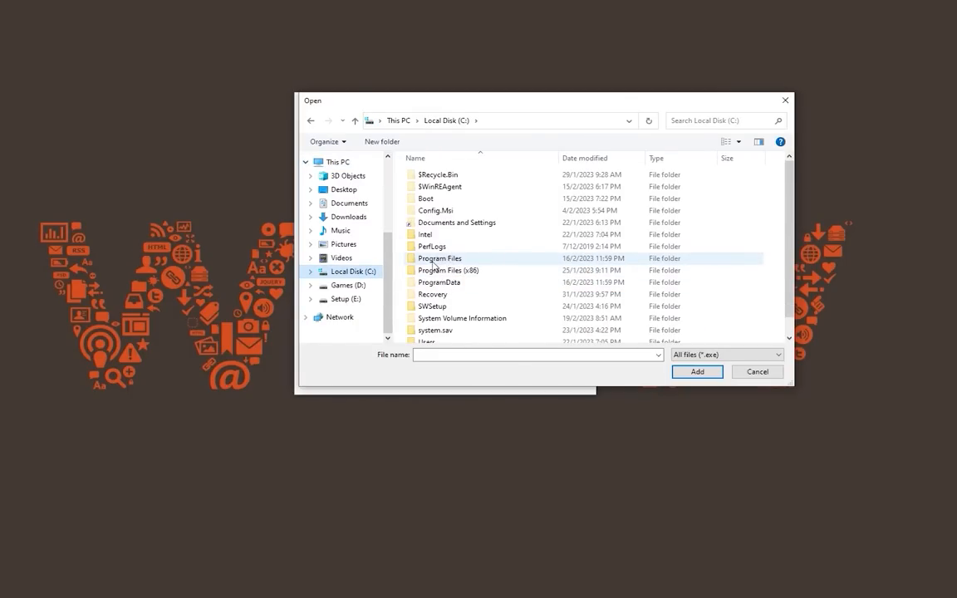
left_click(446, 264)
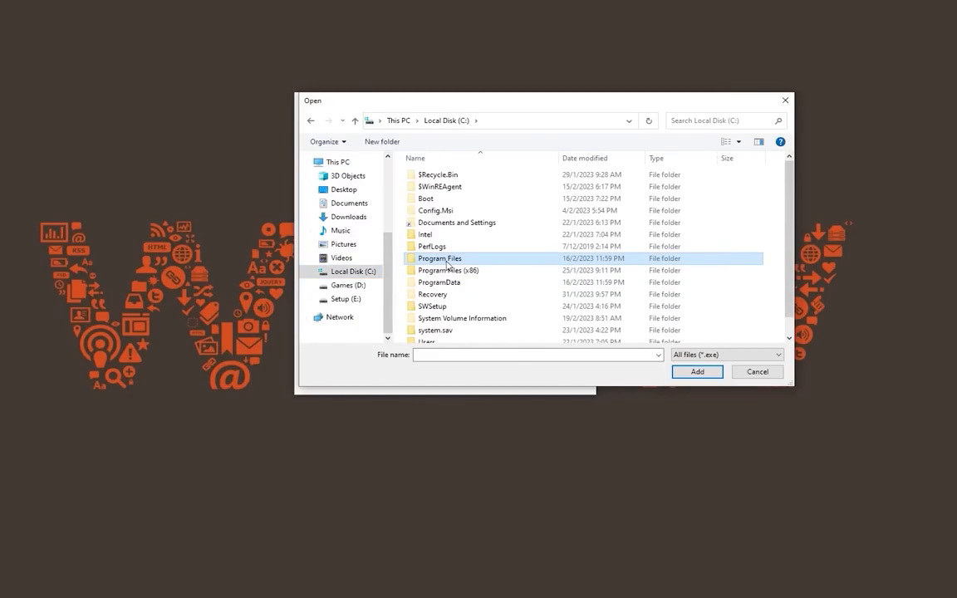
double_click(447, 264)
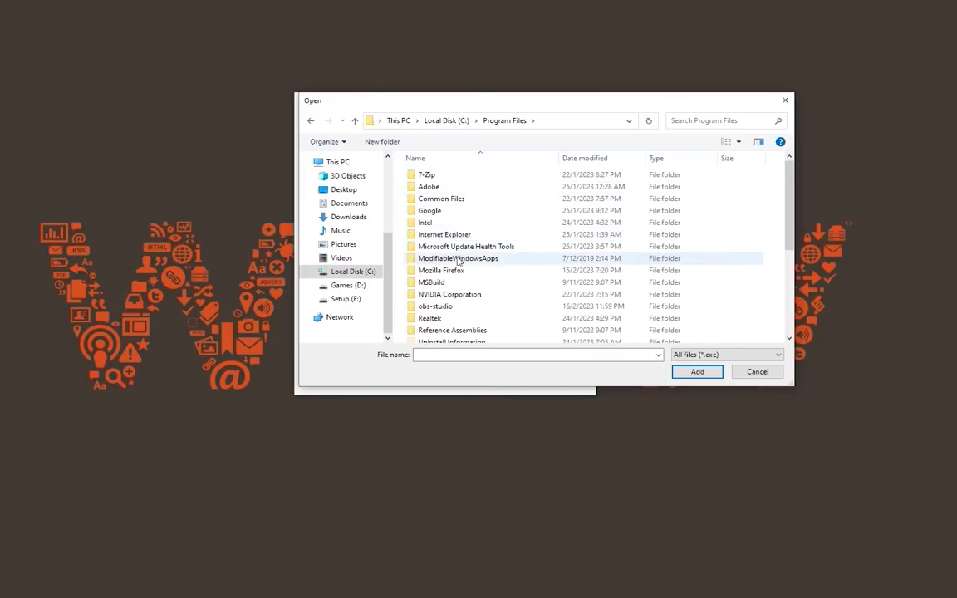
scroll(457, 261, "down", 3)
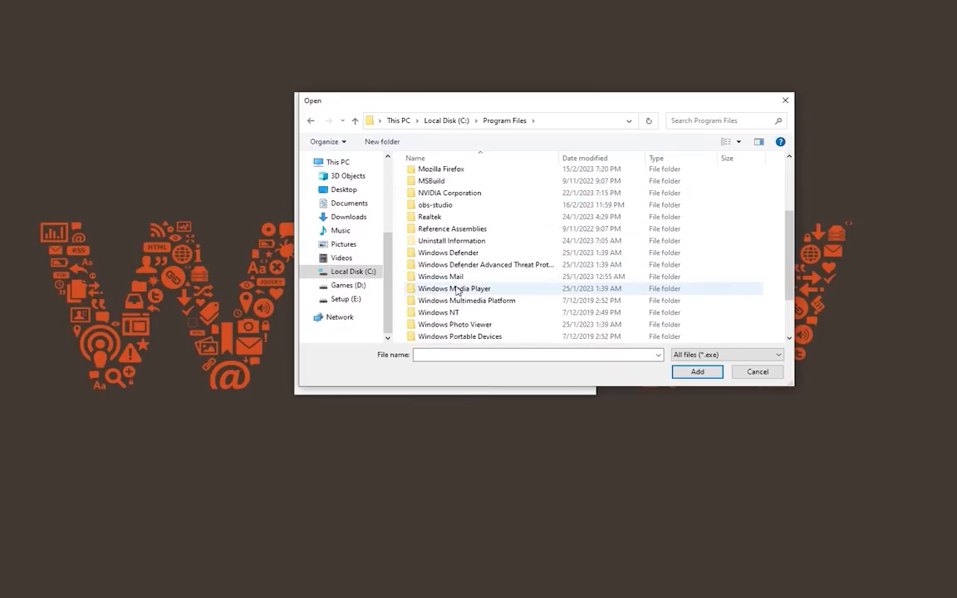
double_click(444, 206)
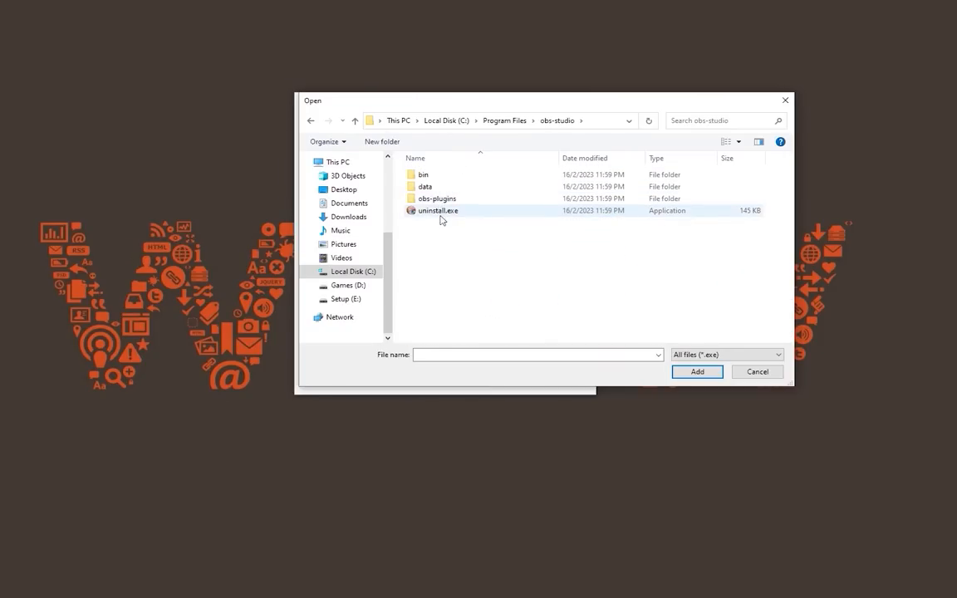
double_click(426, 175)
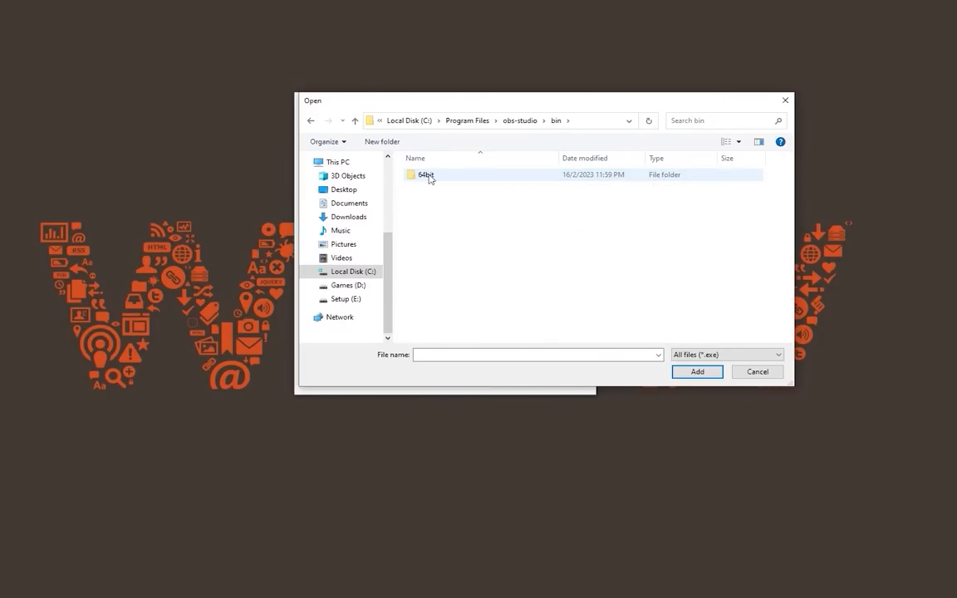
double_click(428, 176)
Step: Add obs64.exe to the graphics performance list and save its graphics preference as Let Windows decide
left_click(445, 224)
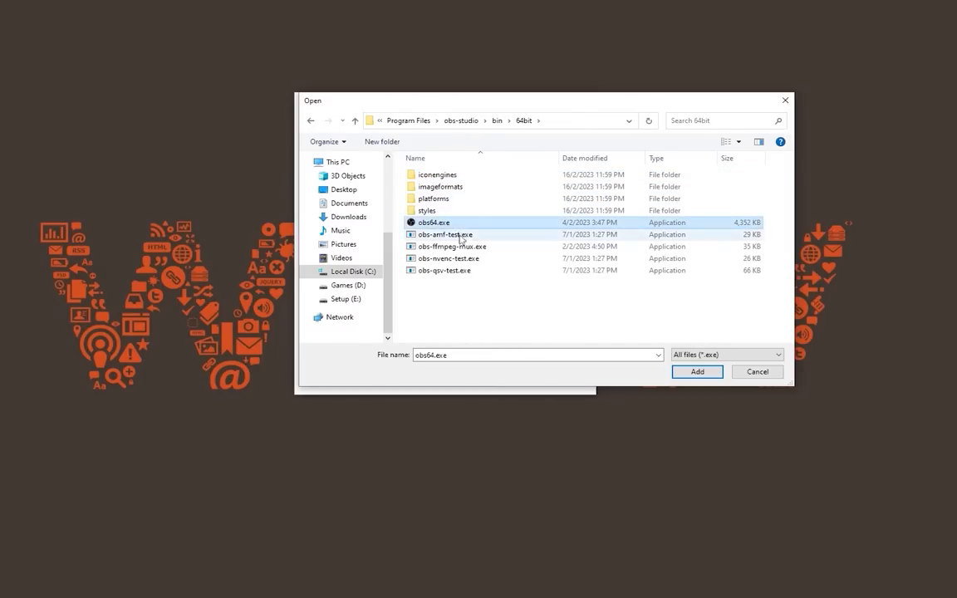
left_click(691, 372)
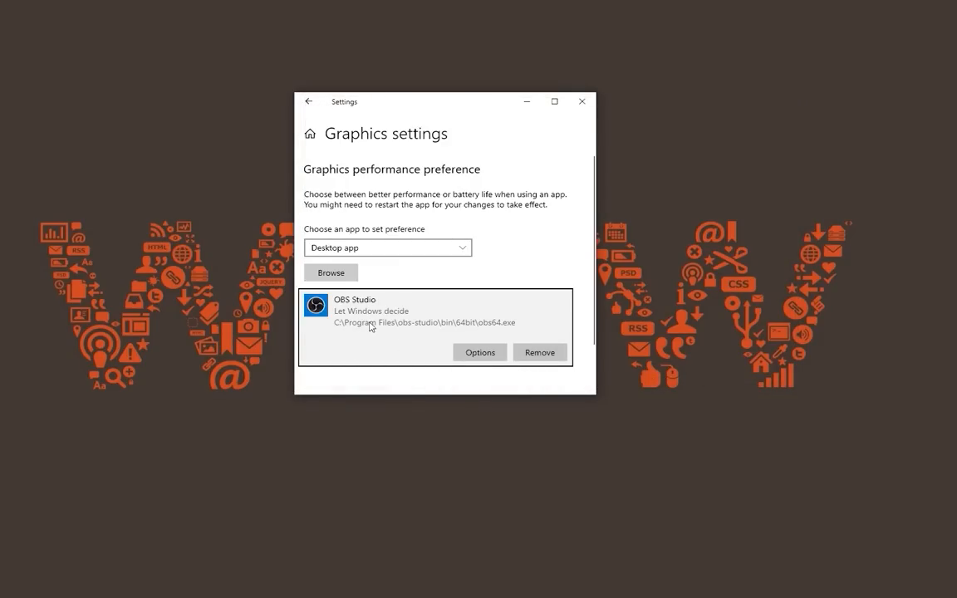
left_click(469, 351)
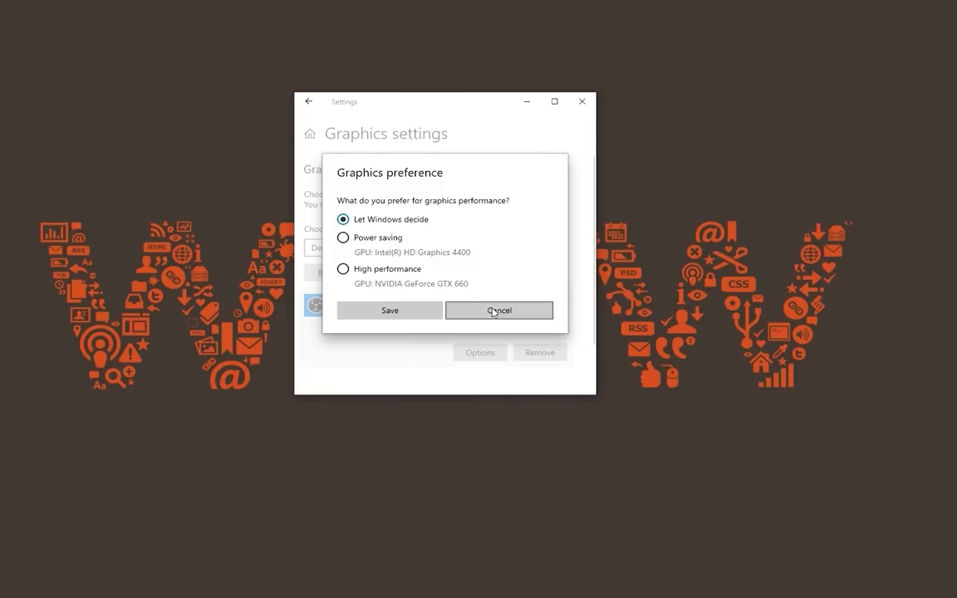
left_click(414, 314)
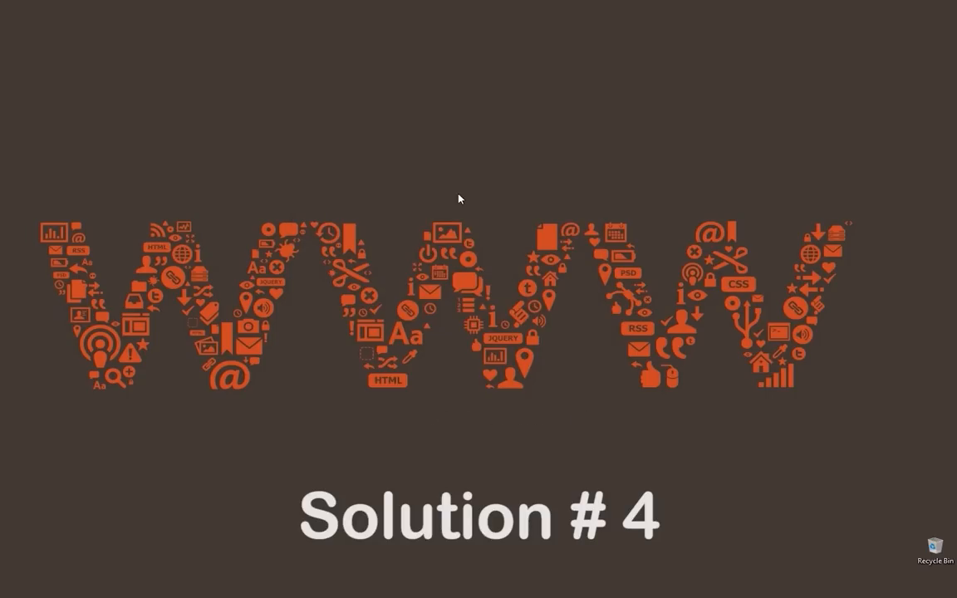
Step: Open Windows Update under Update & Security in Windows Settings and dismiss the Windows 11 requirements notice
key("super")
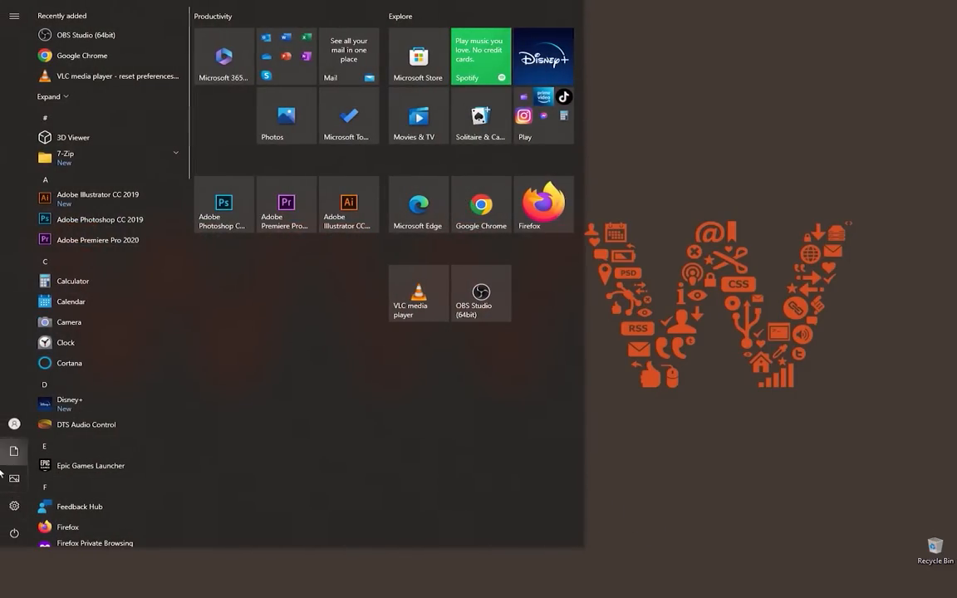
left_click(14, 505)
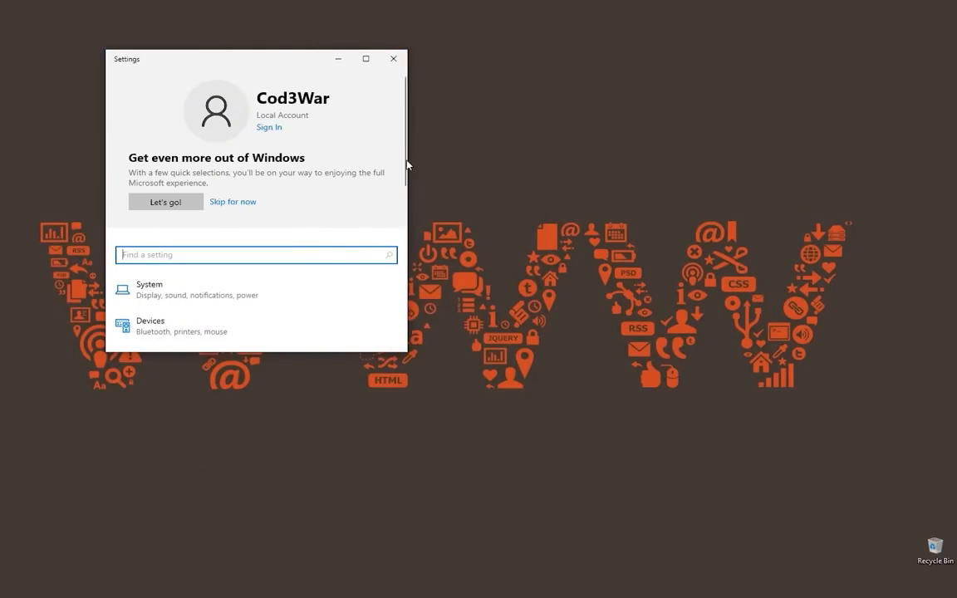
left_click_drag(405, 164, 397, 324)
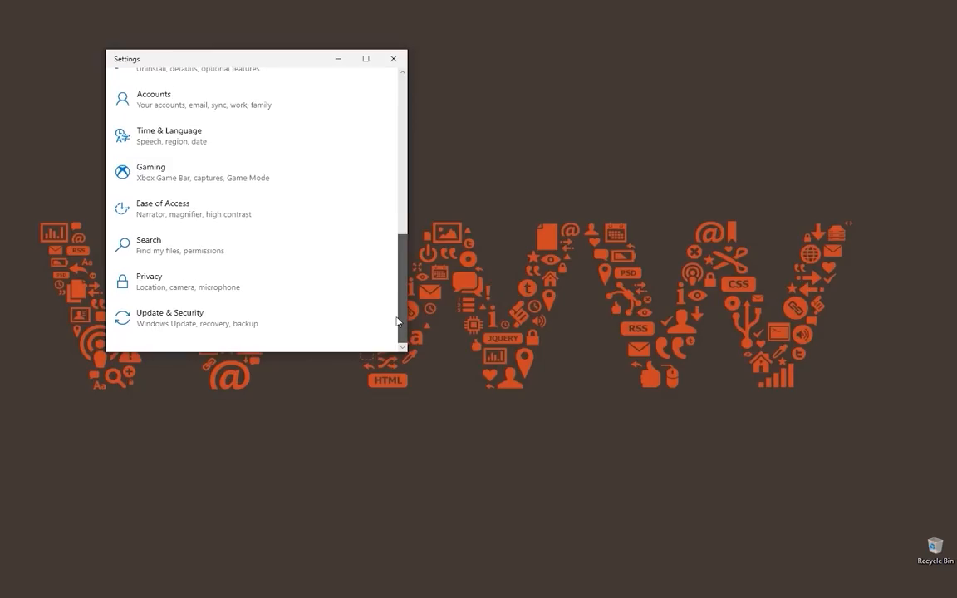
left_click(181, 324)
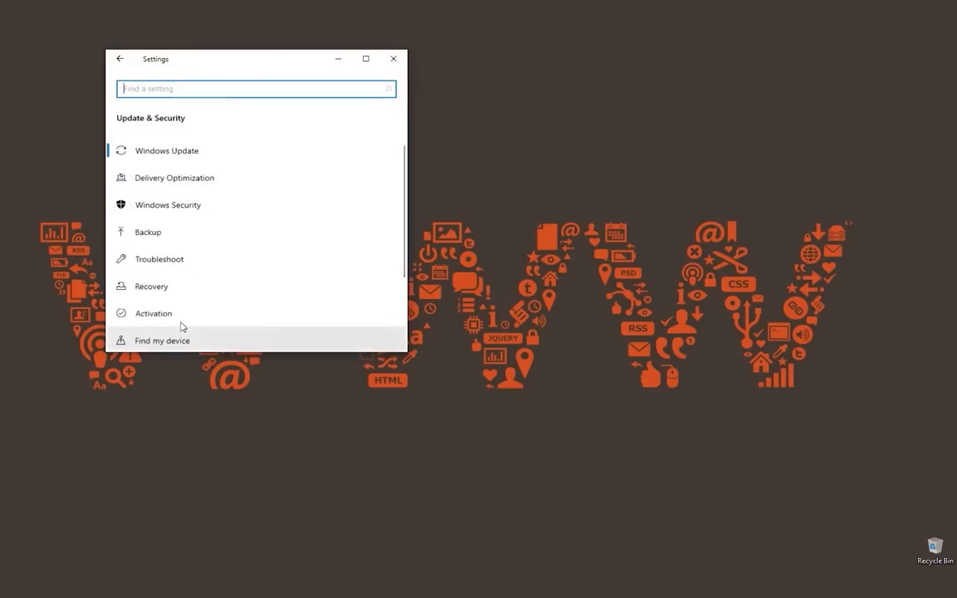
left_click(165, 154)
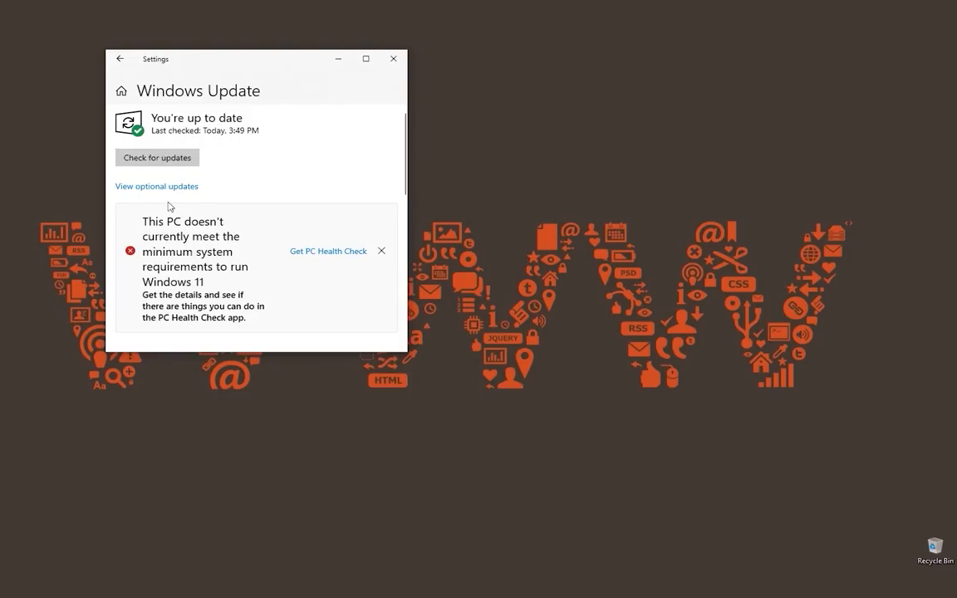
left_click(382, 251)
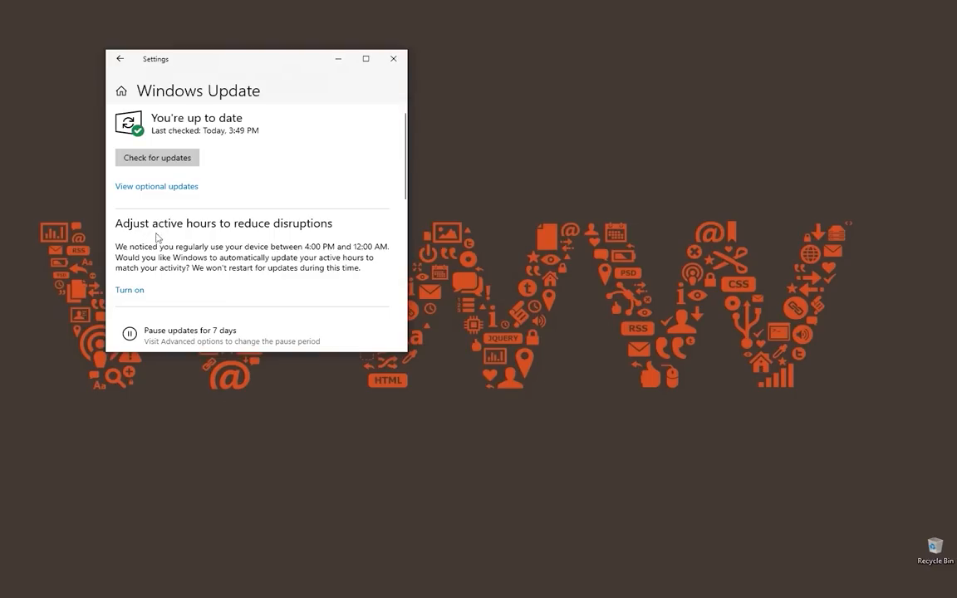
Step: Open the optional updates and expand the list of driver updates
scroll(300, 268, "down", 5)
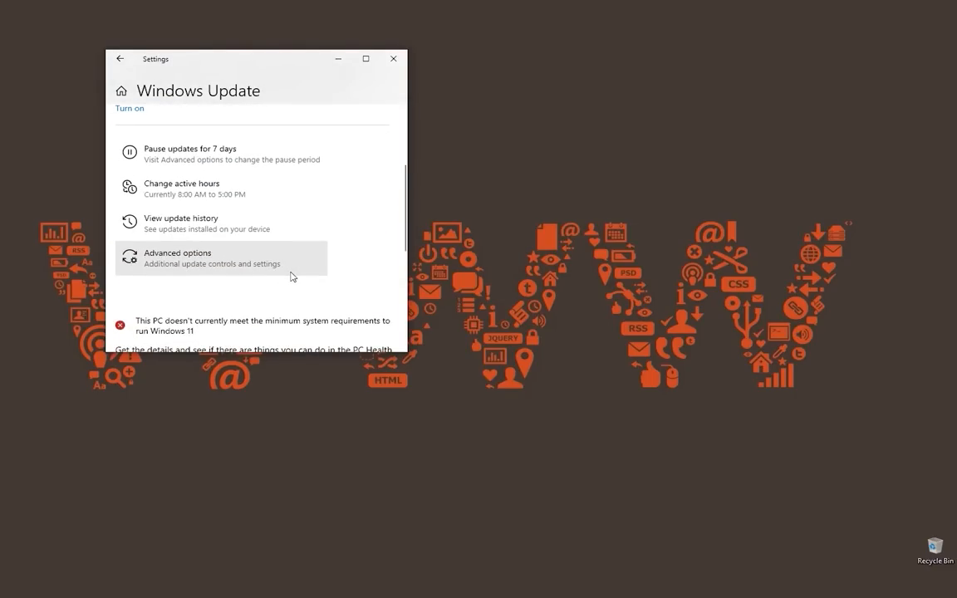
scroll(291, 276, "up", 5)
left_click(196, 201)
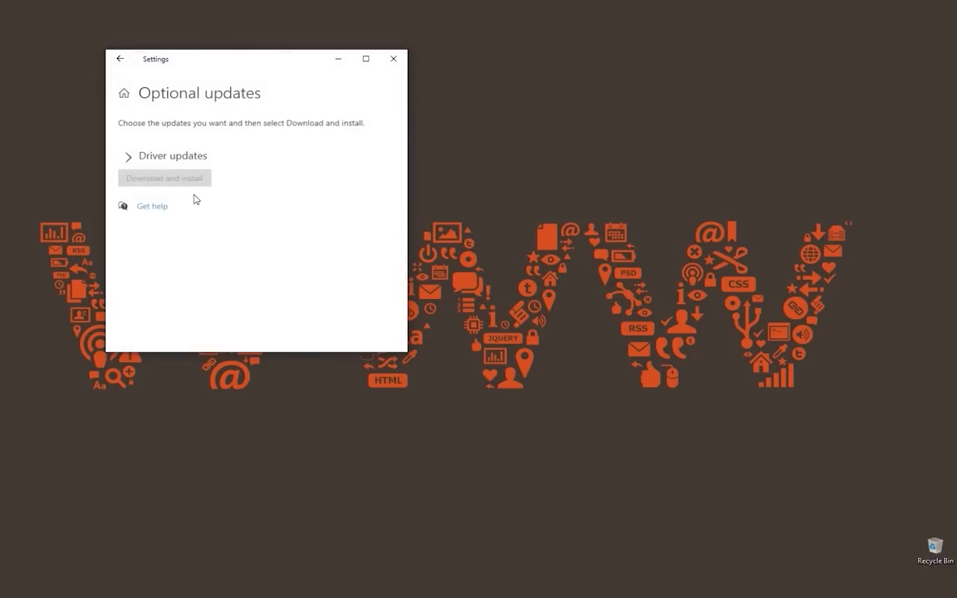
left_click(126, 156)
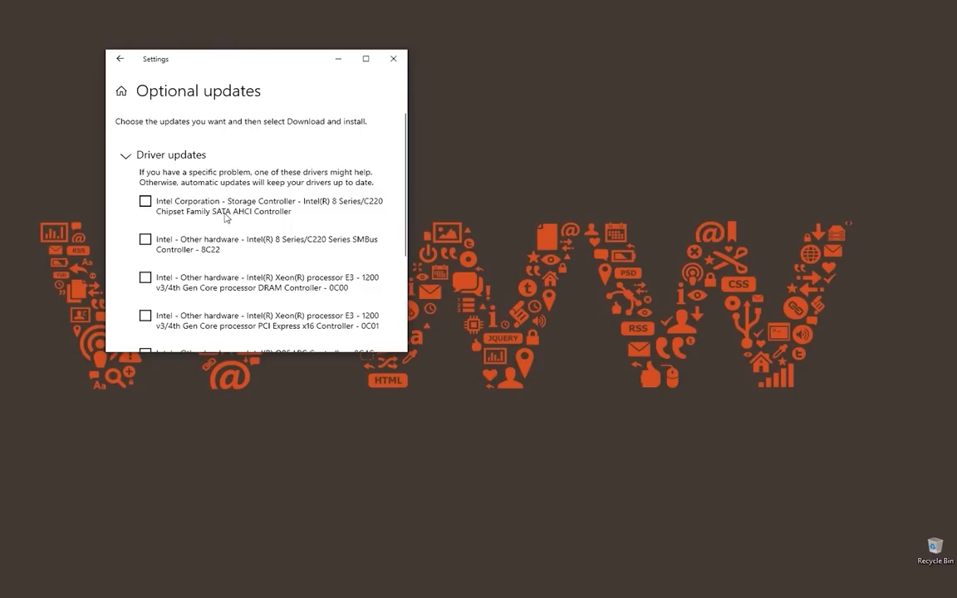
Step: Look through the available Intel driver updates and return to the Windows Update page
scroll(218, 228, "down", 3)
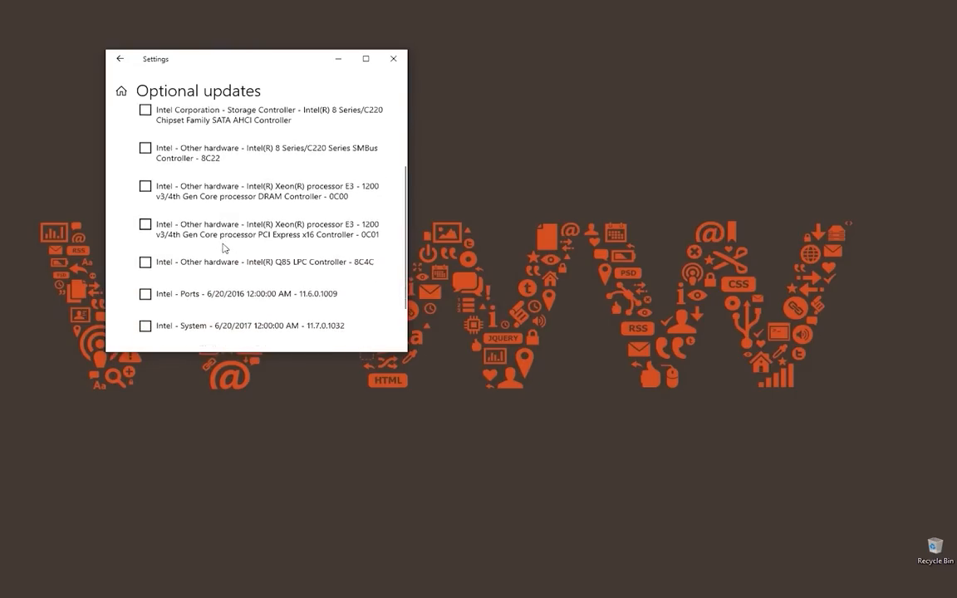
scroll(224, 248, "down", 2)
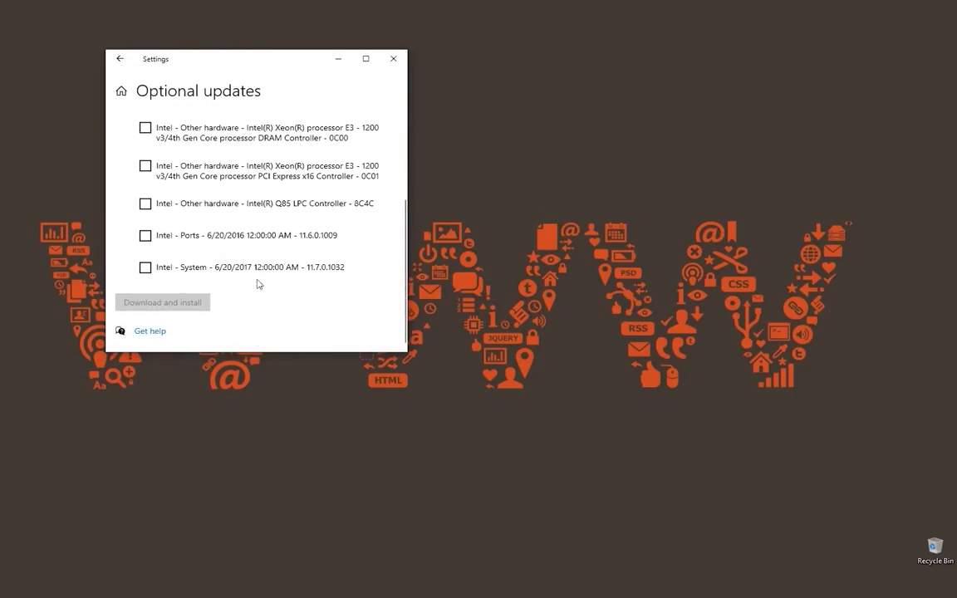
scroll(215, 252, "up", 5)
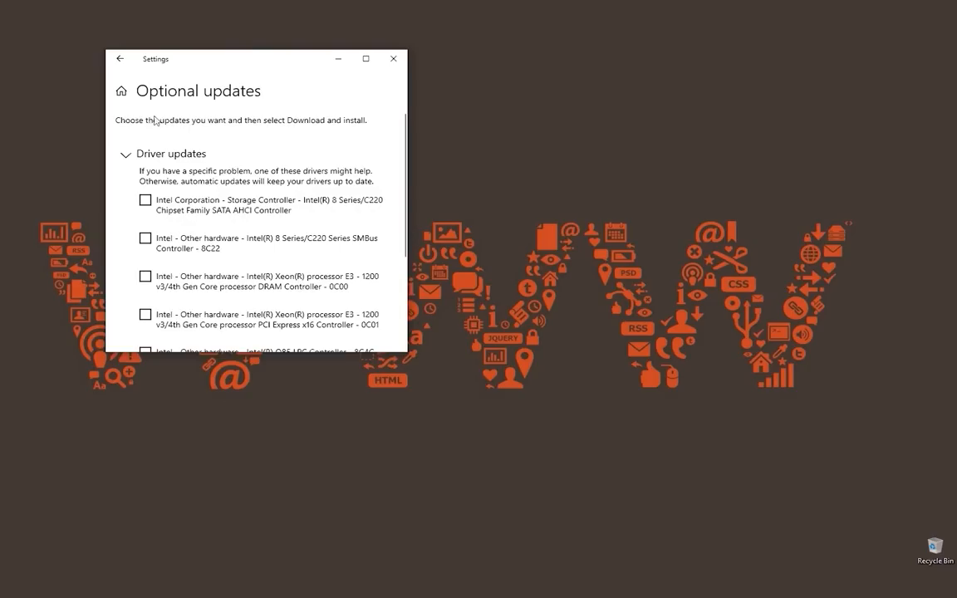
left_click(119, 58)
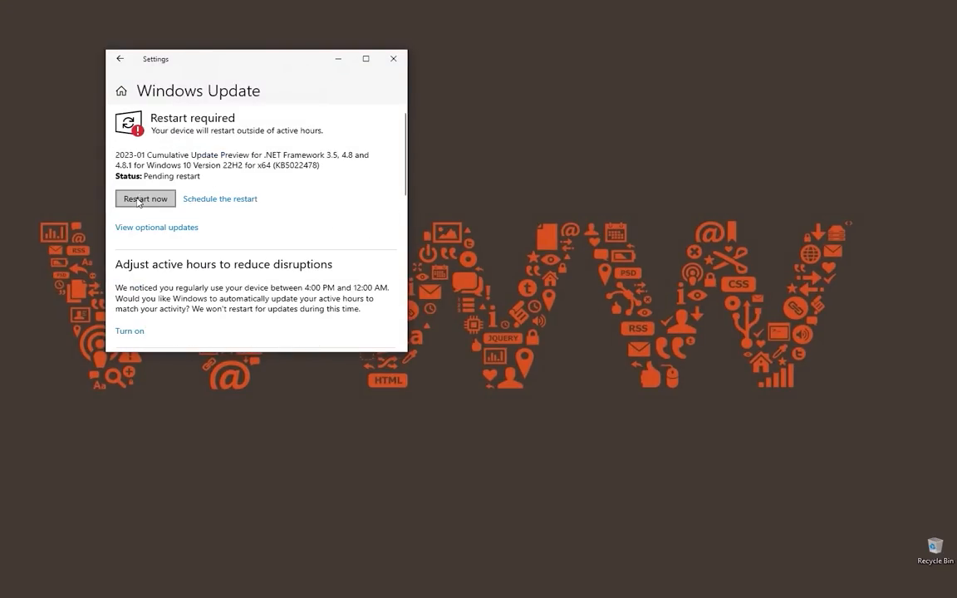
Step: Restart the computer to complete the pending 2023-01 .NET Framework cumulative update preview
mouse_move(116, 155)
left_mouse_down()
mouse_move(170, 171)
mouse_move(131, 157)
left_mouse_up()
left_click(185, 180)
left_click(116, 156)
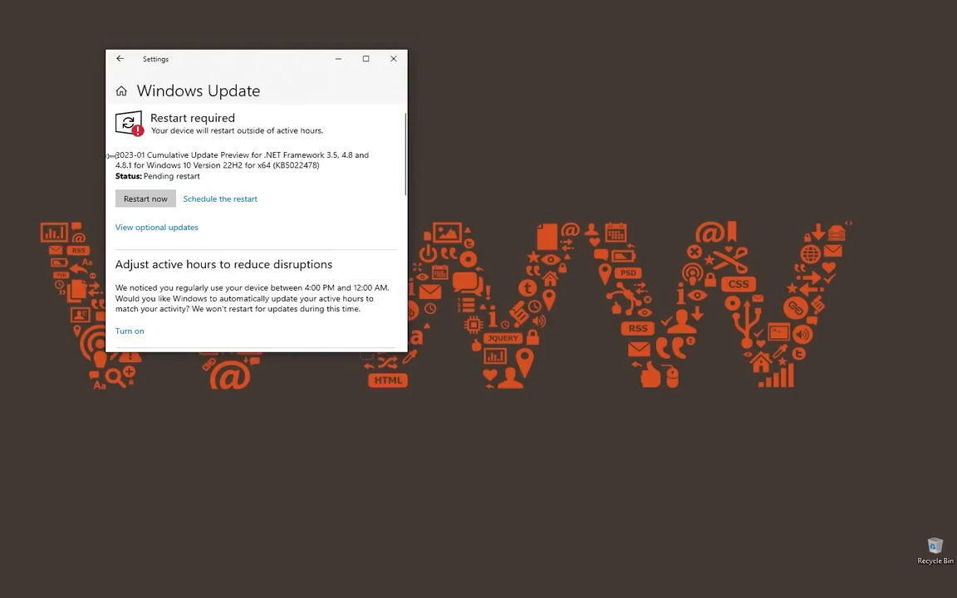
left_click(145, 199)
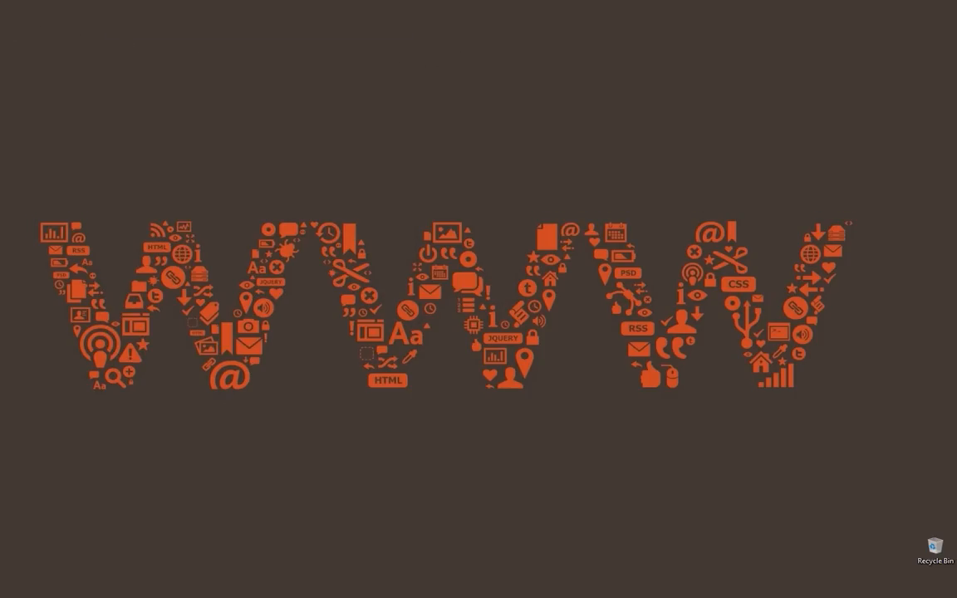
Step: Launch OBS Studio and remove the existing Display Capture source from the scene
key("super")
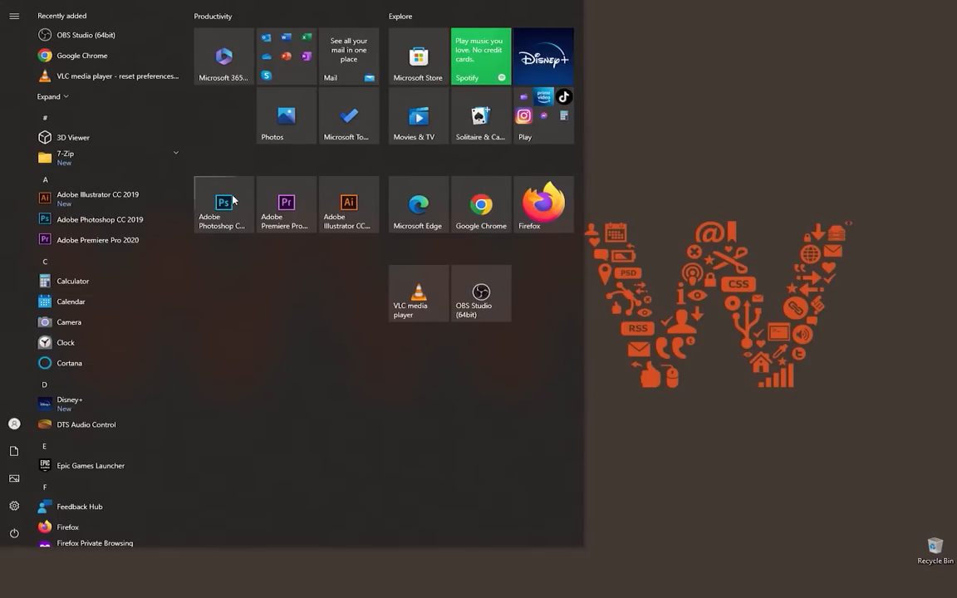
left_click(486, 300)
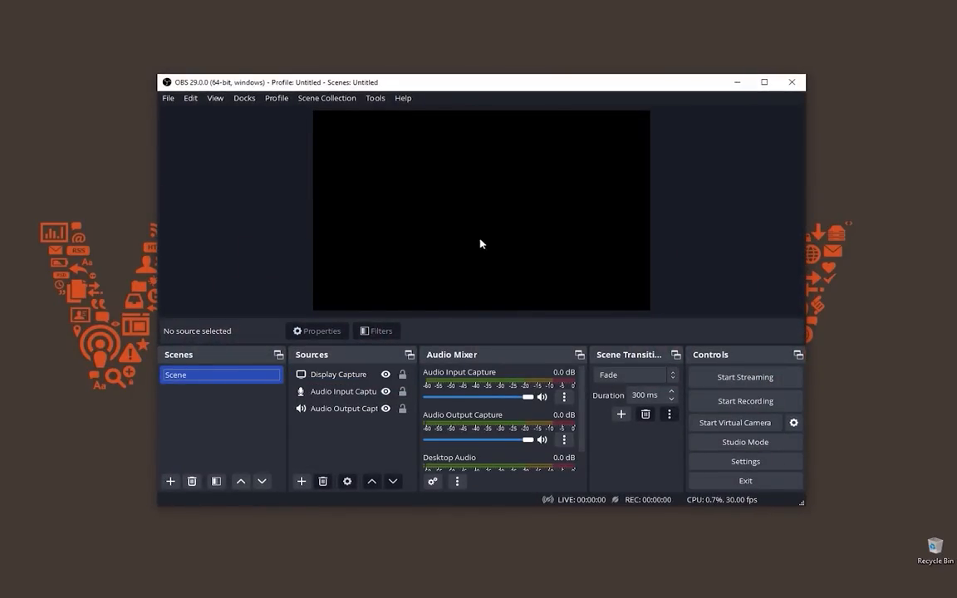
left_click(363, 375)
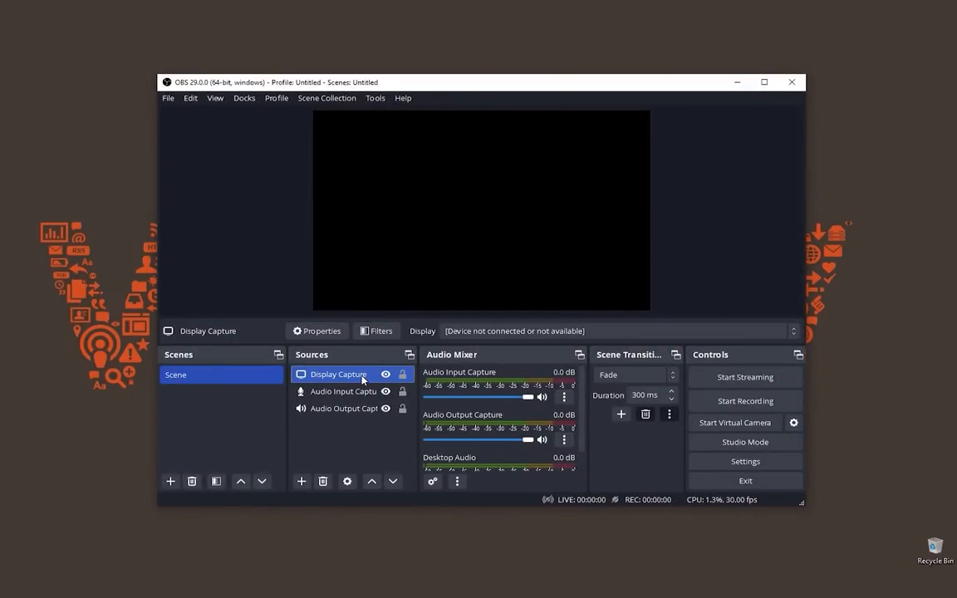
left_click(324, 482)
left_click(529, 307)
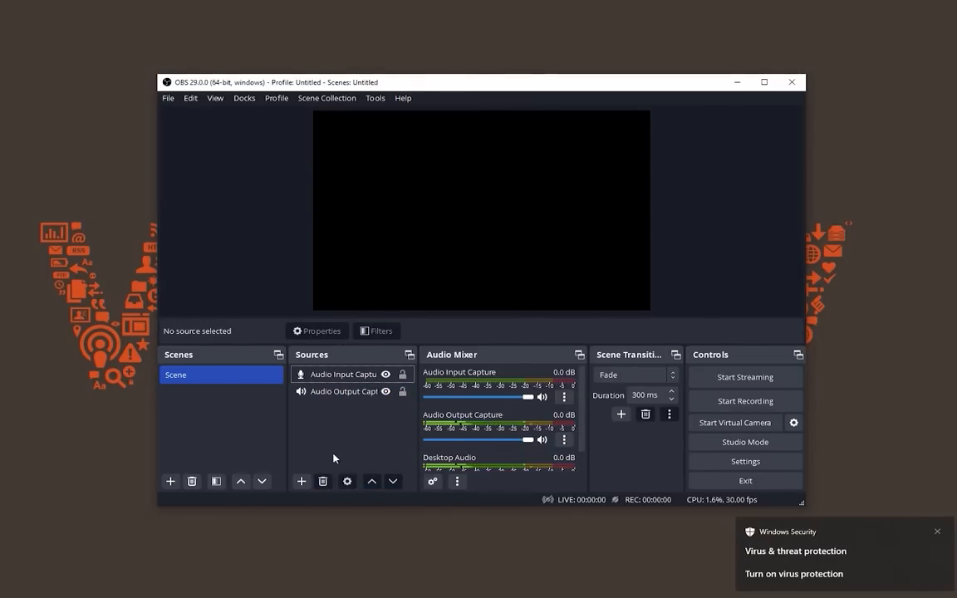
Step: Add a new visible source named Display Capture to the scene
left_click(302, 482)
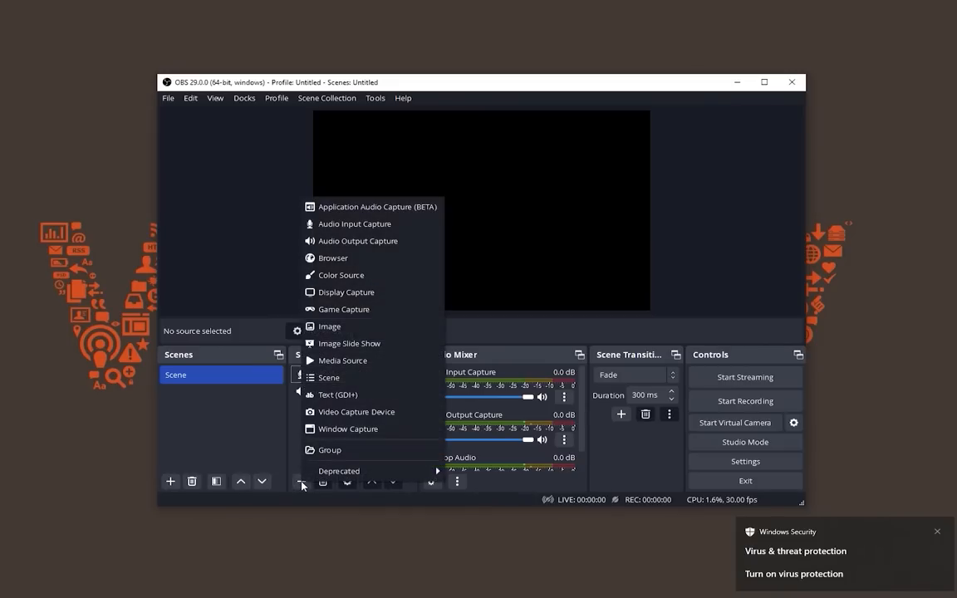
left_click(368, 292)
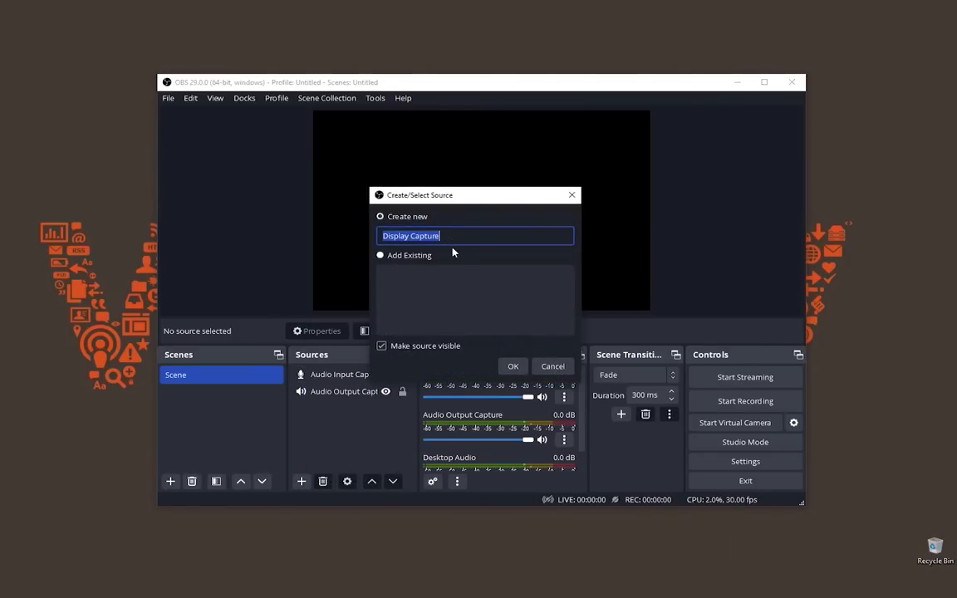
left_click(513, 366)
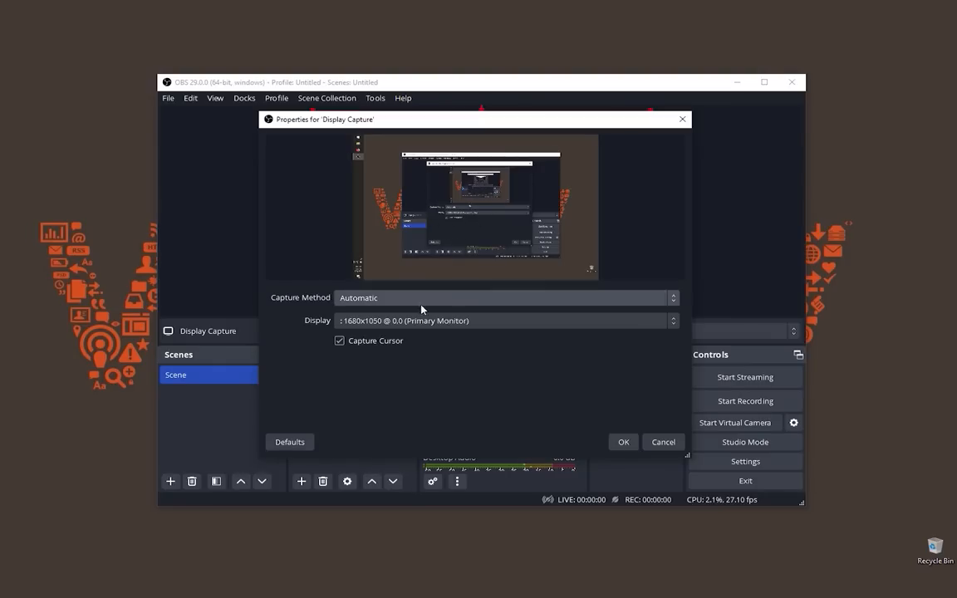
Step: Try DXGI Desktop Duplication as the capture method with the 1680x1050 primary monitor as the display
left_click(409, 323)
left_click(410, 325)
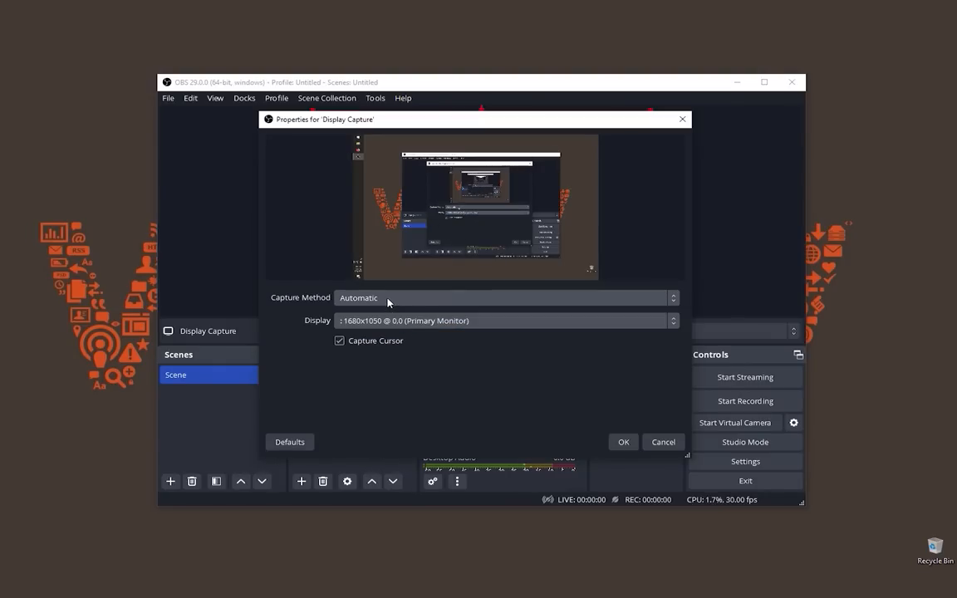
left_click(386, 298)
left_click(387, 329)
left_click(354, 320)
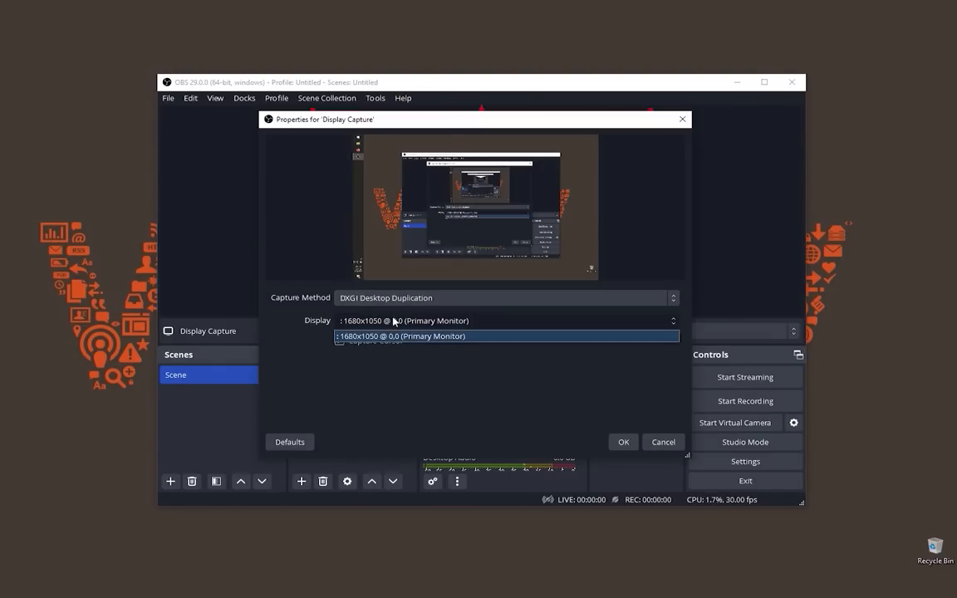
left_click(387, 329)
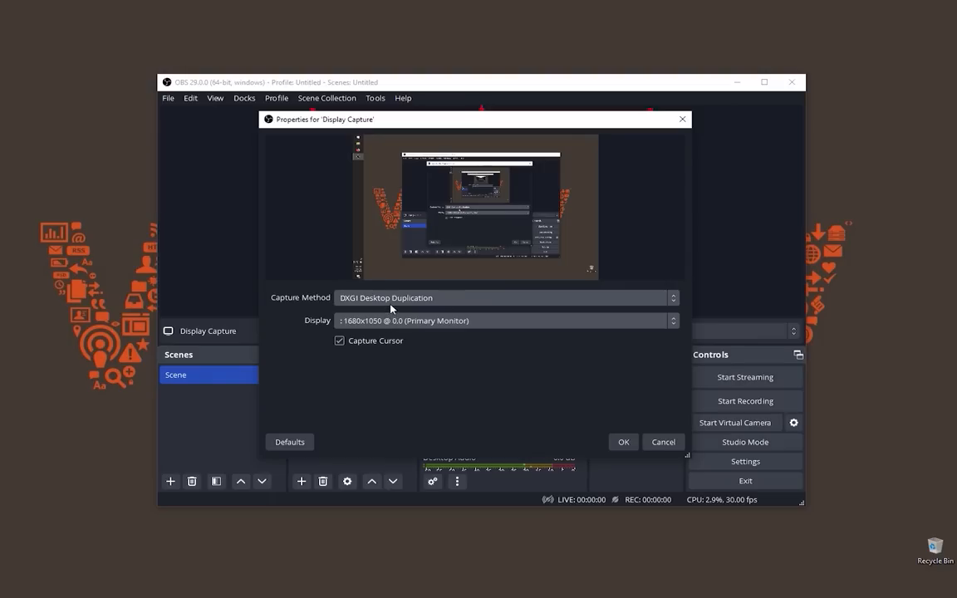
Step: Compare the Windows 10 (1903 and up), Automatic and DXGI Desktop Duplication capture methods for the new Display Capture source
left_click(350, 298)
left_click(385, 337)
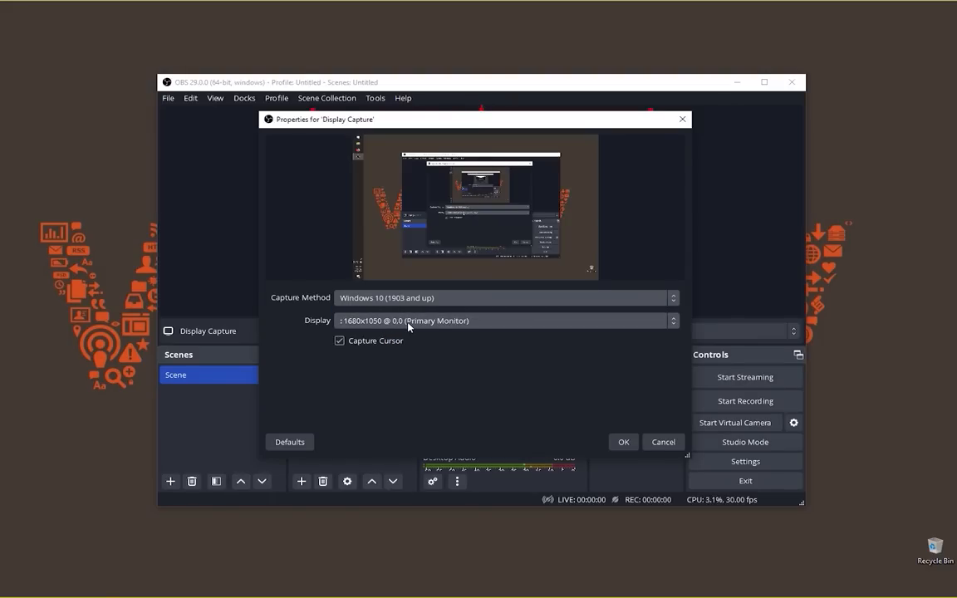
scroll(398, 298, "up", 2)
left_click(397, 298)
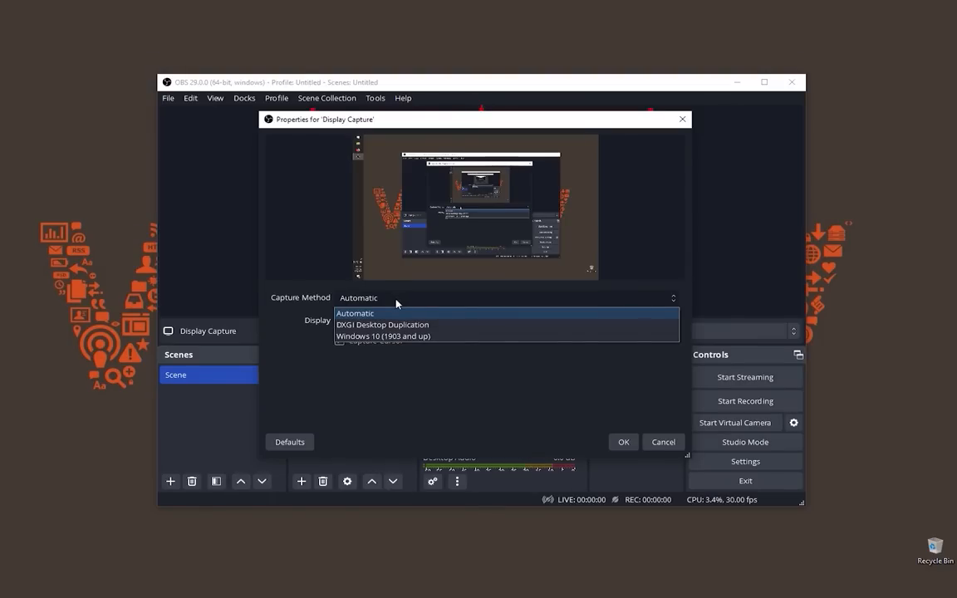
left_click(394, 326)
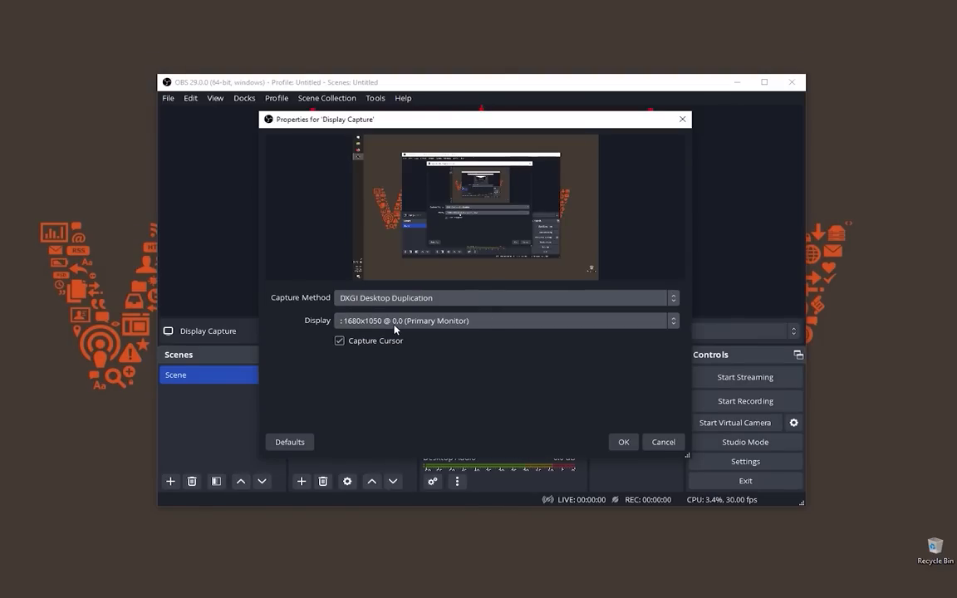
left_click(398, 301)
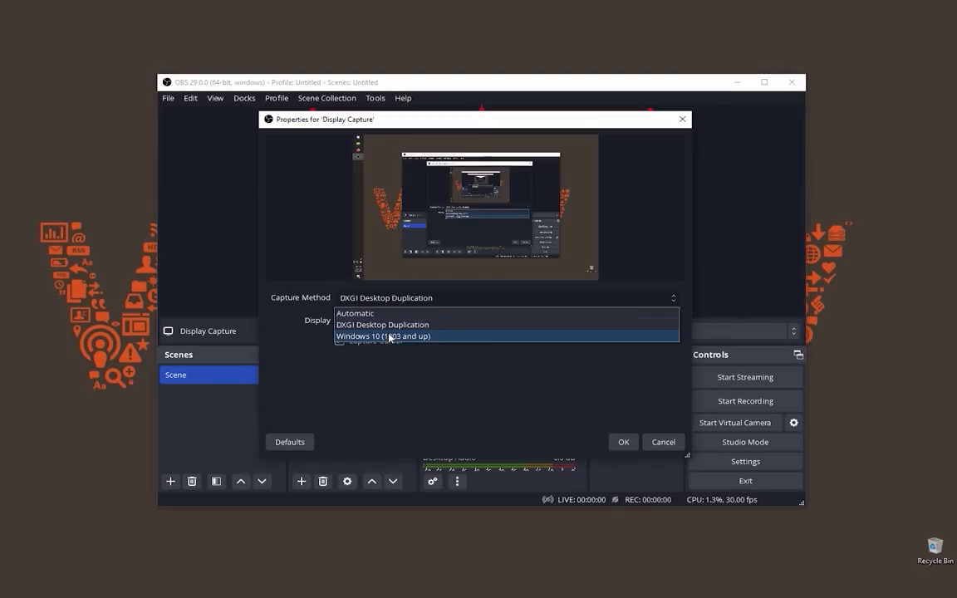
left_click(392, 335)
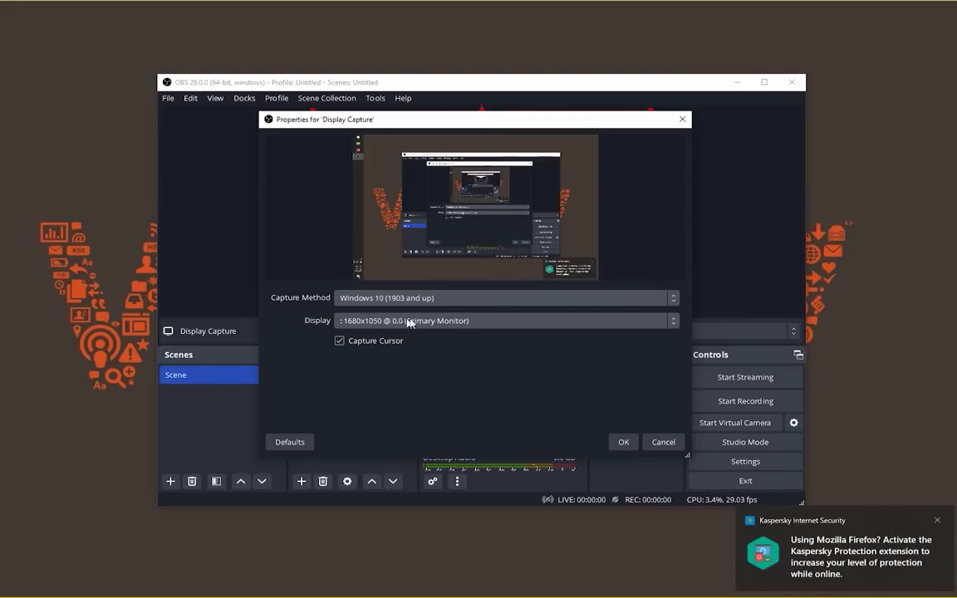
left_click(446, 323)
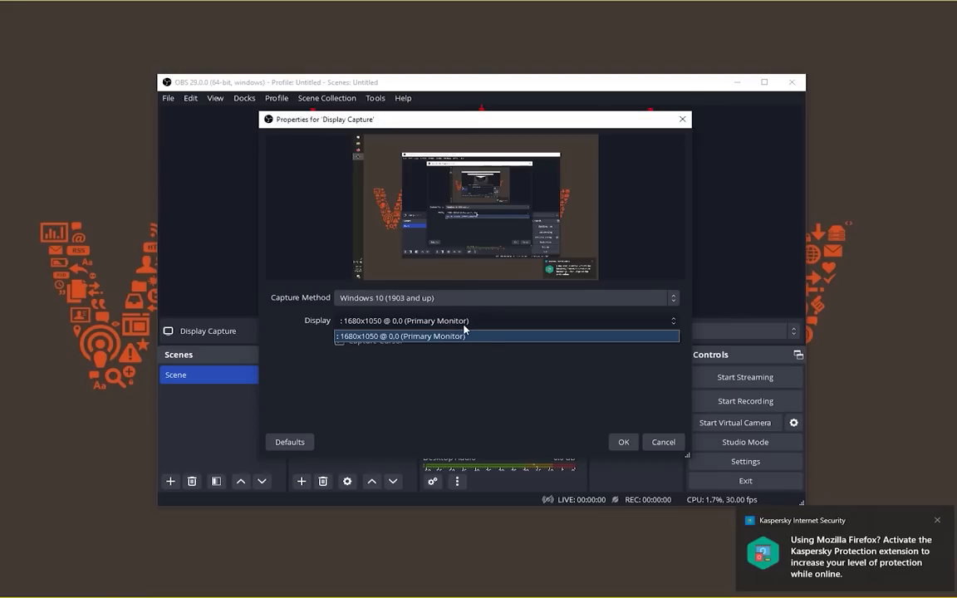
Step: Set the capture method to Automatic and save the Display Capture properties
left_click(425, 298)
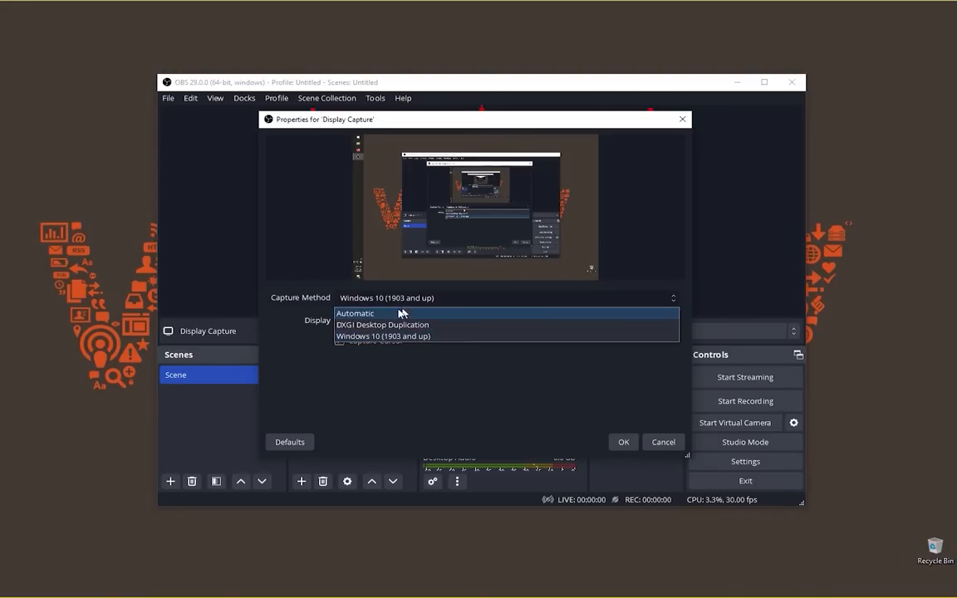
left_click(401, 313)
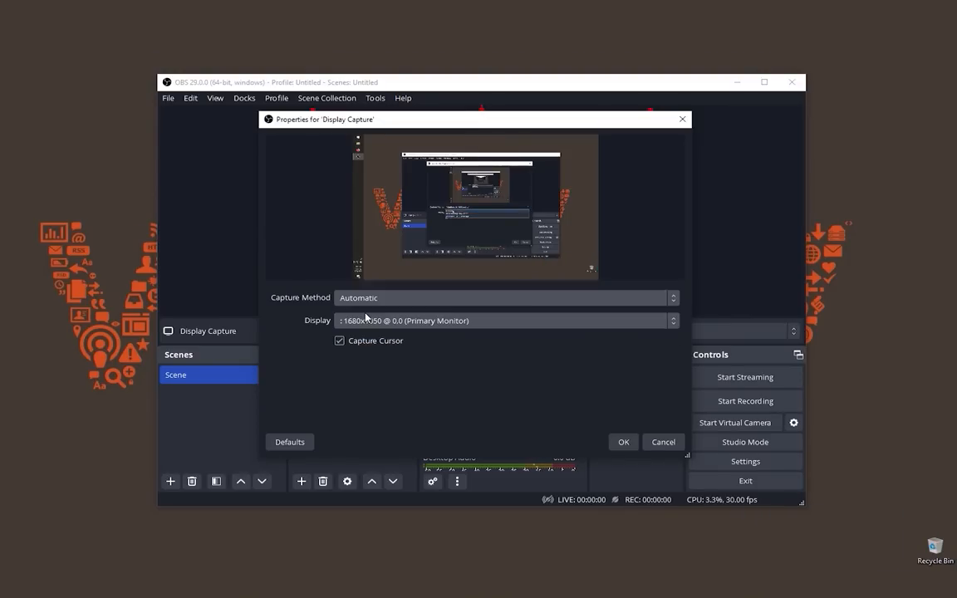
left_click(610, 440)
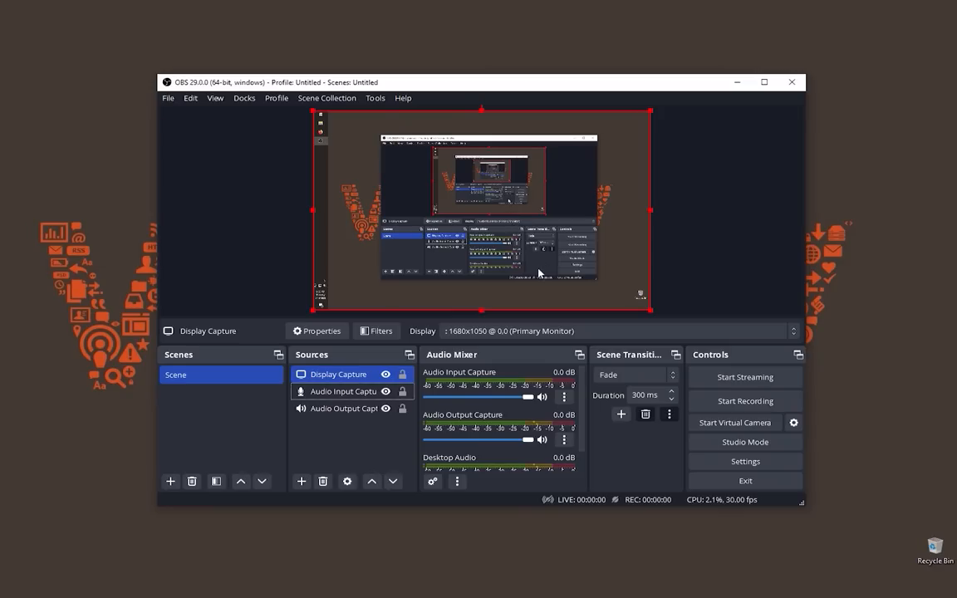
Step: Record a short test video of the captured display and stop the recording
left_click(758, 402)
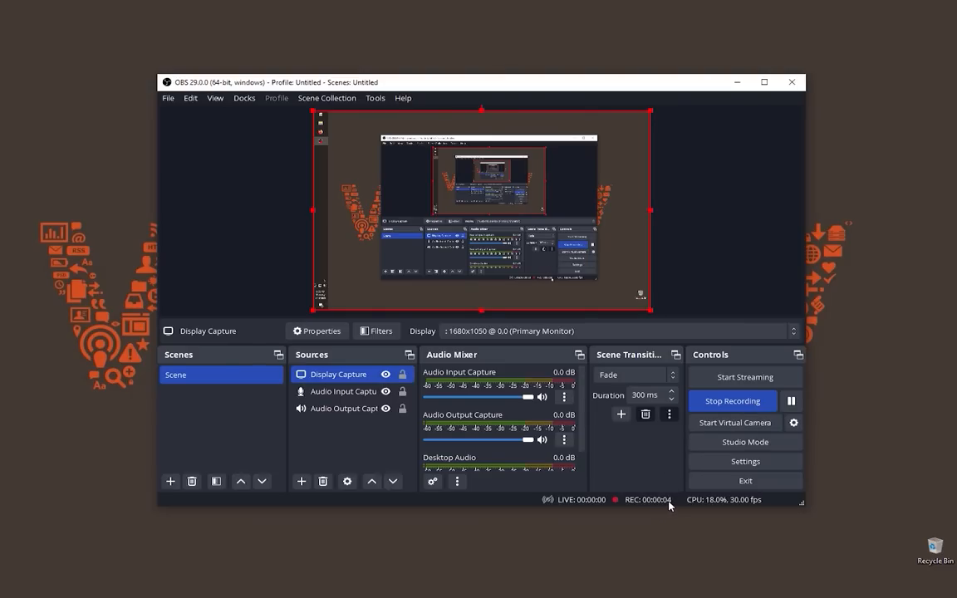
left_click(750, 403)
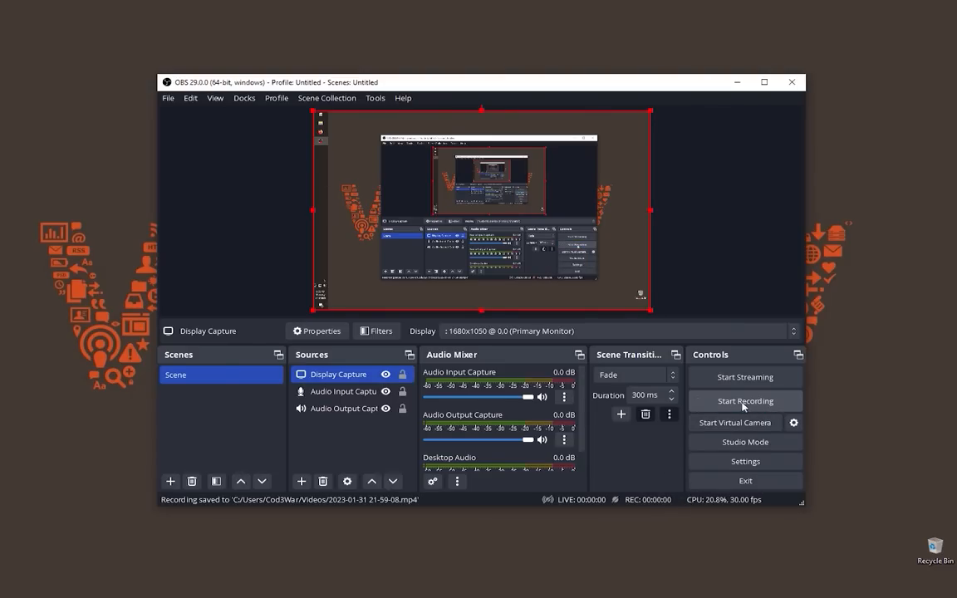
Step: Set the encoder in the recording output settings to NVIDIA NVENC H.264
left_click(744, 459)
left_click(250, 146)
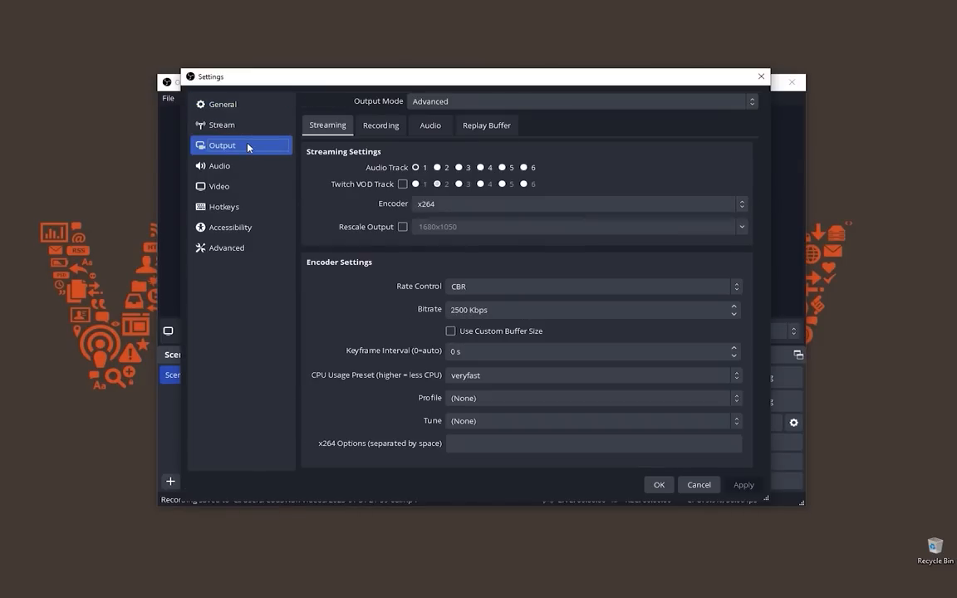
left_click(366, 126)
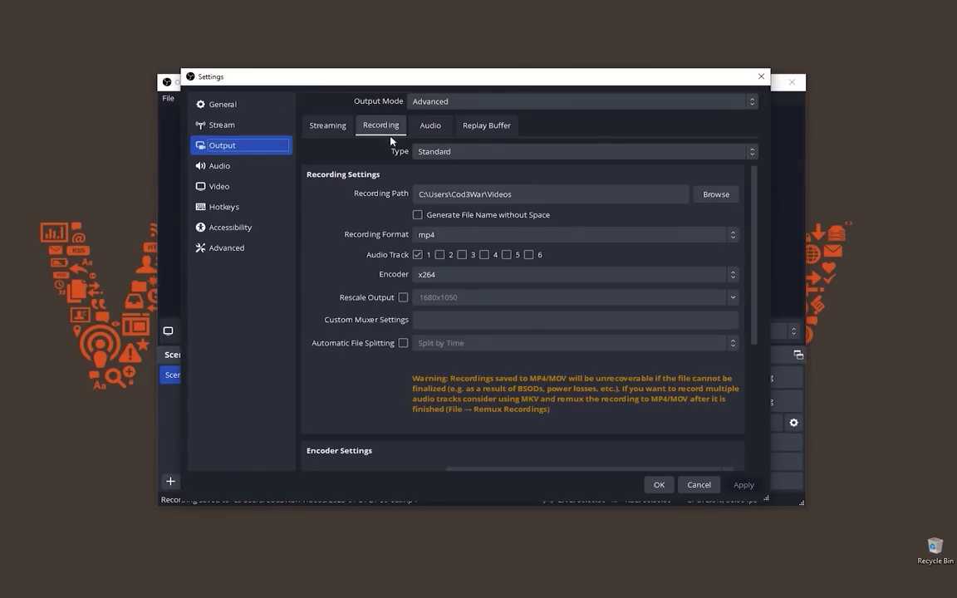
left_click(447, 275)
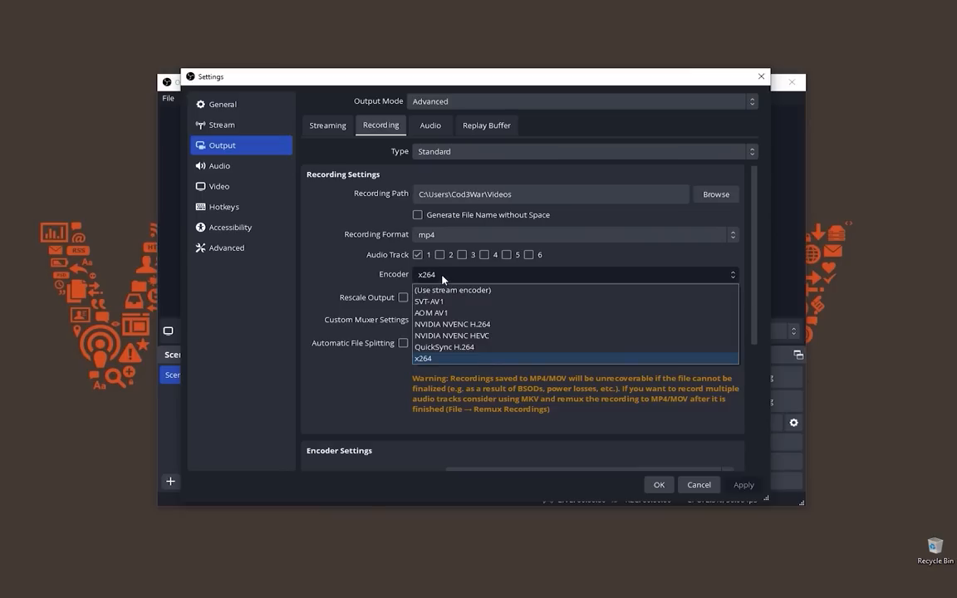
left_click(464, 324)
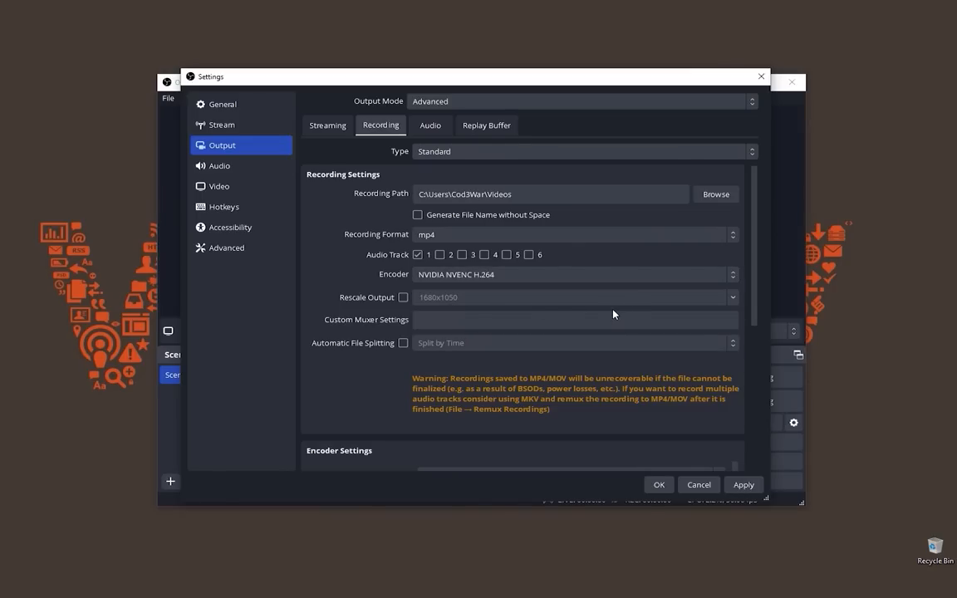
left_click_drag(757, 304, 743, 285)
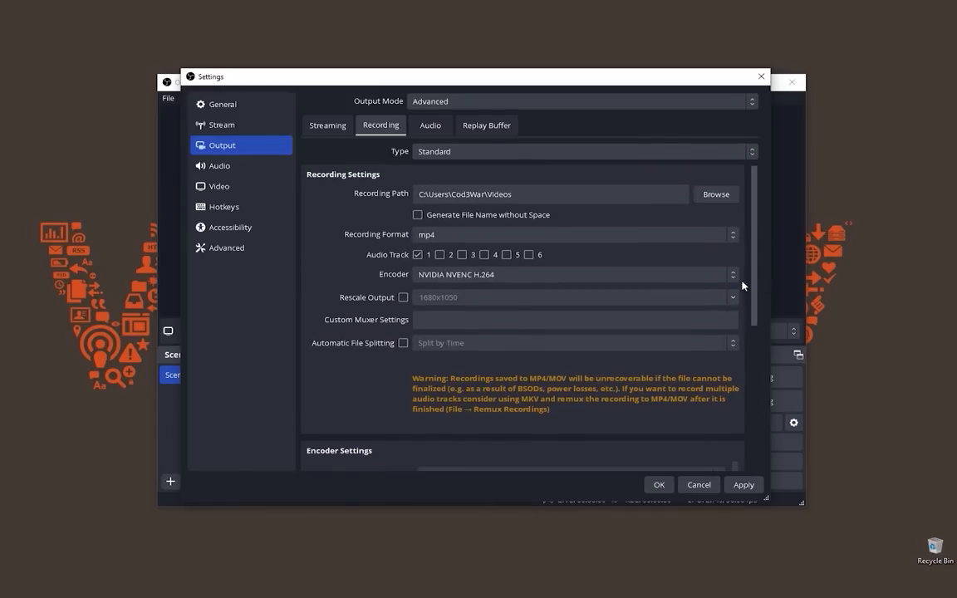
Step: Set the common FPS value in the video settings to 60 and apply the changed settings
left_click(200, 187)
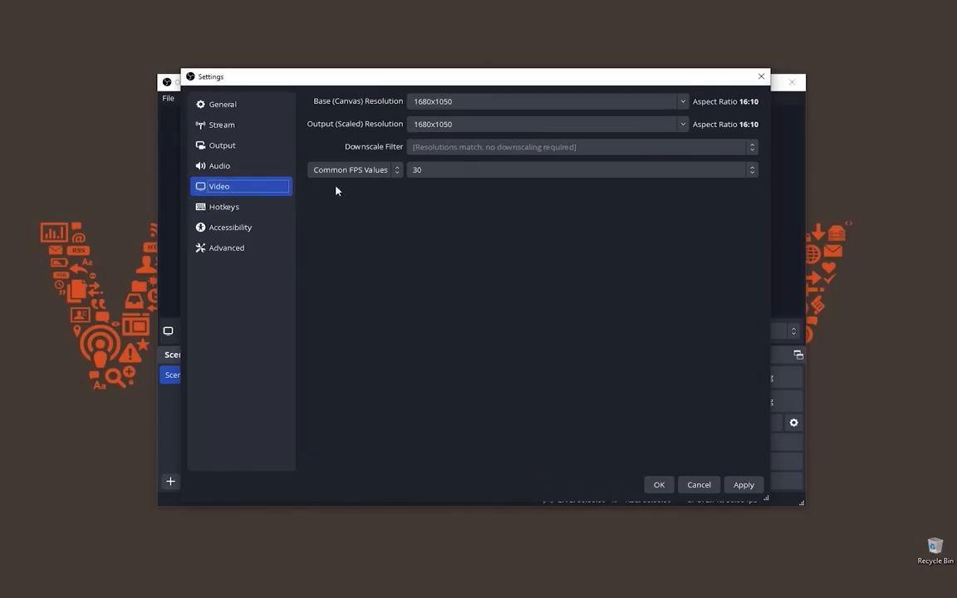
left_click(426, 170)
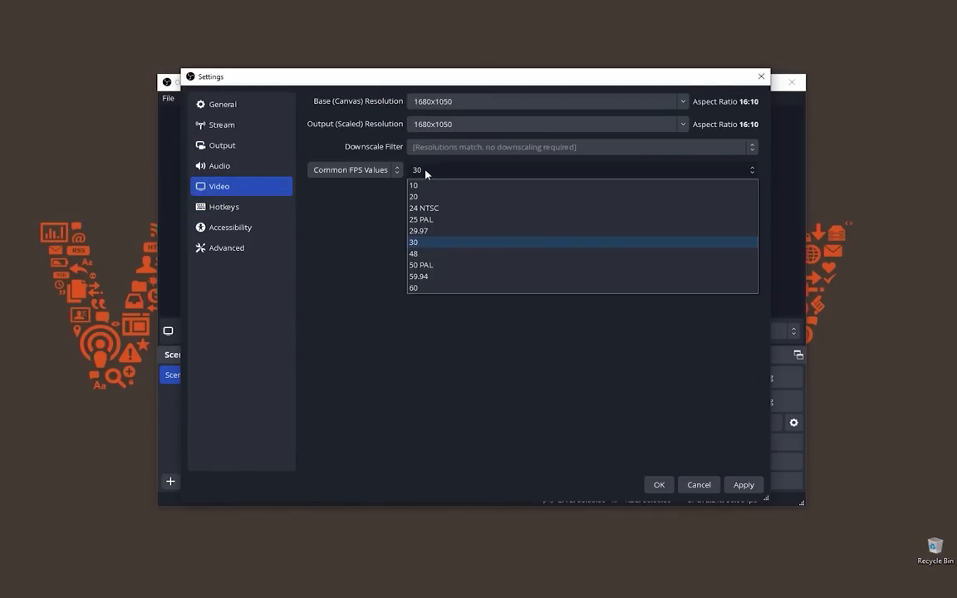
left_click(420, 288)
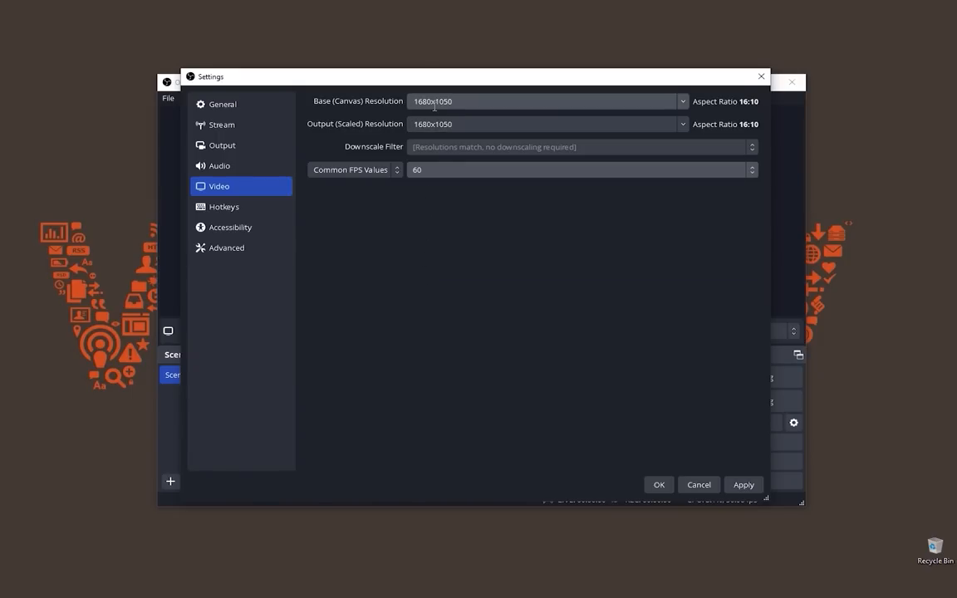
left_click(741, 485)
left_click(658, 485)
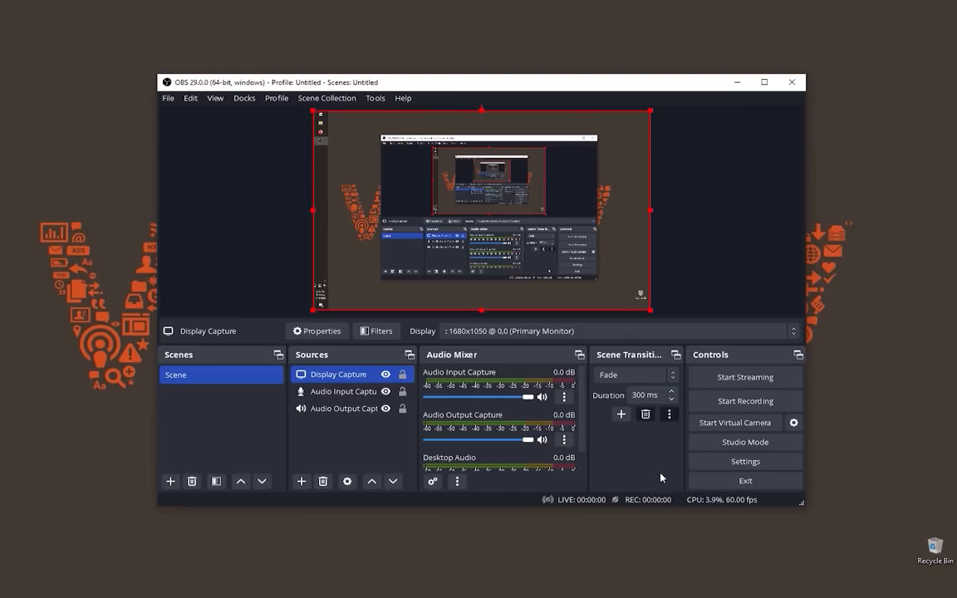
Step: Start another test recording with the changed settings and exit OBS Studio
left_click(731, 403)
left_click(792, 82)
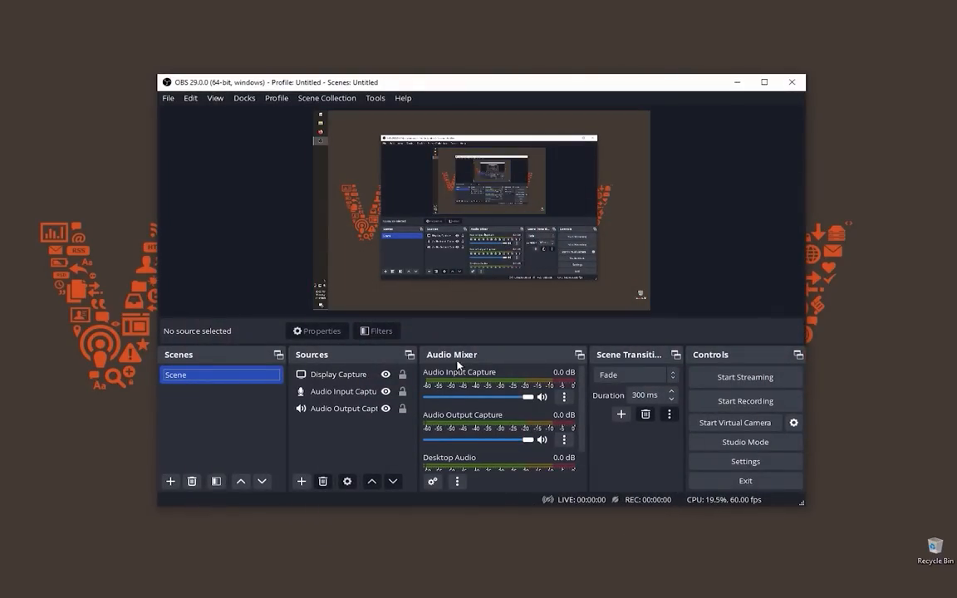
left_click(344, 392)
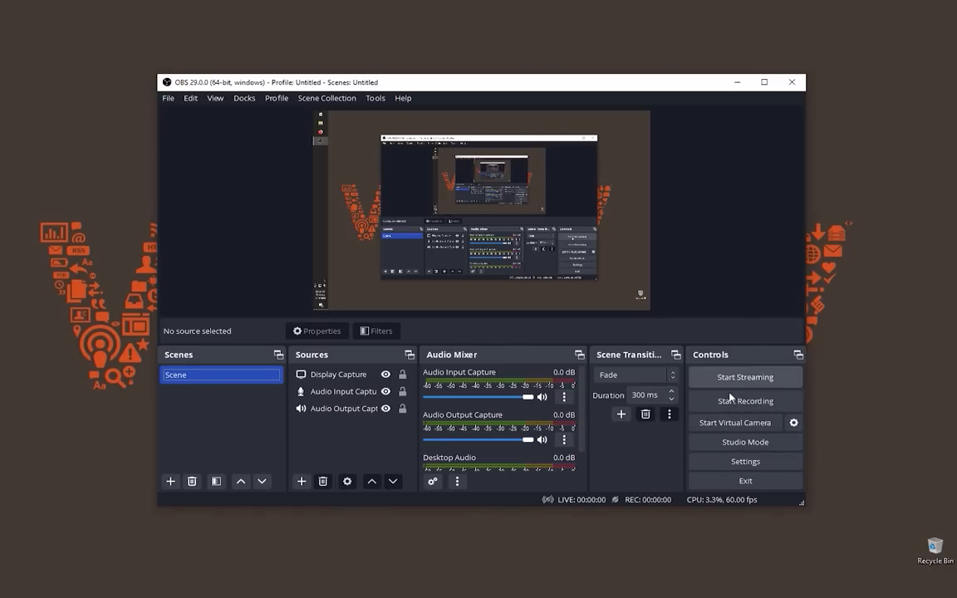
left_click(737, 482)
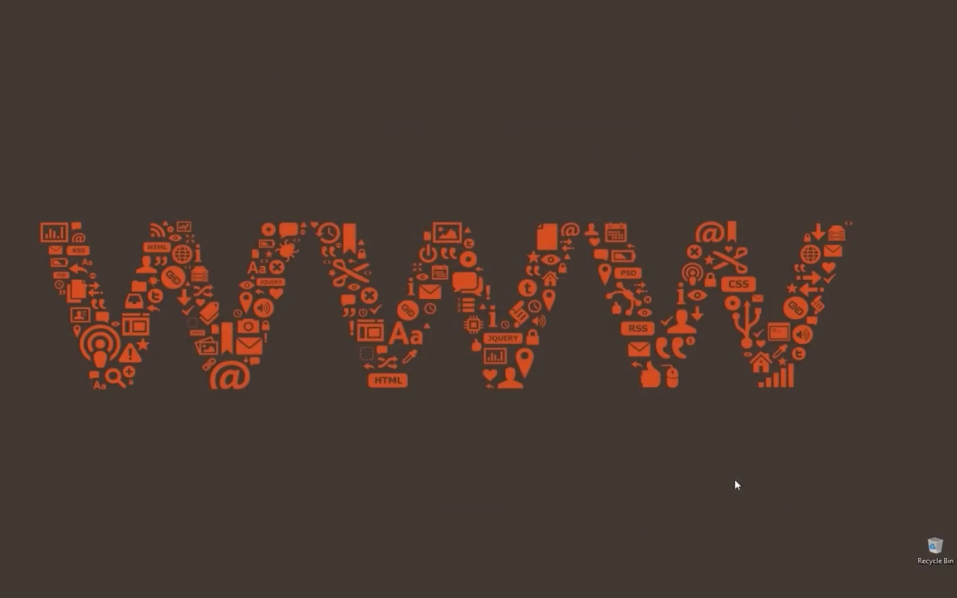